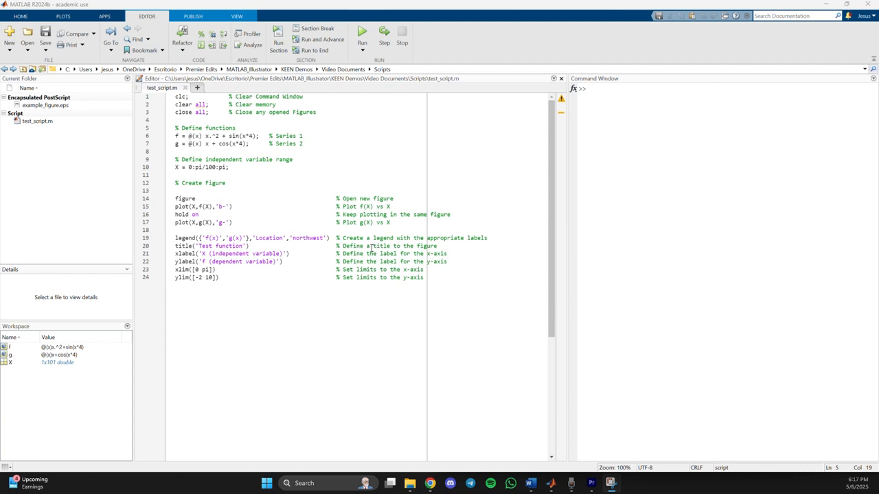
Examine the script's workspace-clearing commands, the definitions of functions f and g, and the range of X.
left_click_drag(317, 112, 173, 94)
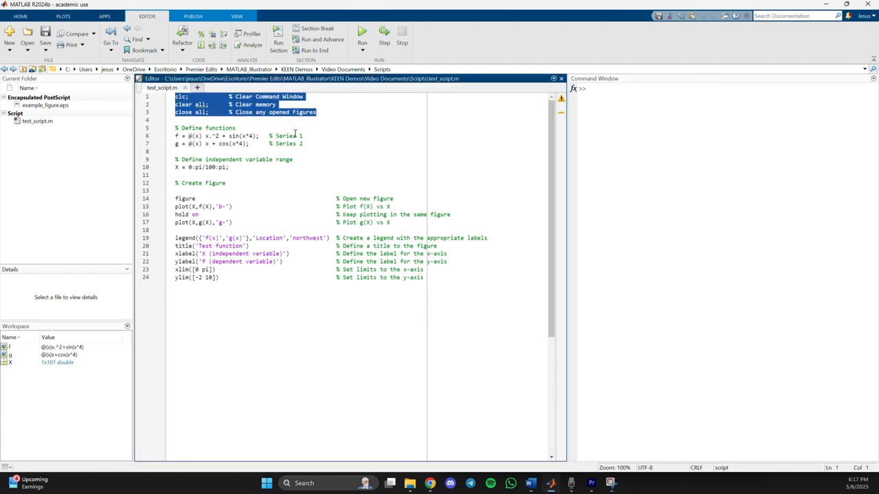
left_click(326, 154)
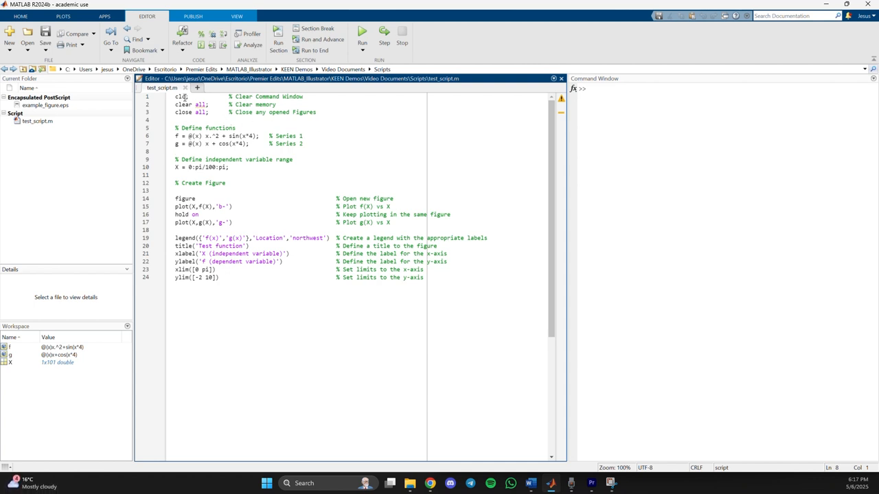
left_click_drag(179, 97, 343, 112)
left_click(230, 112)
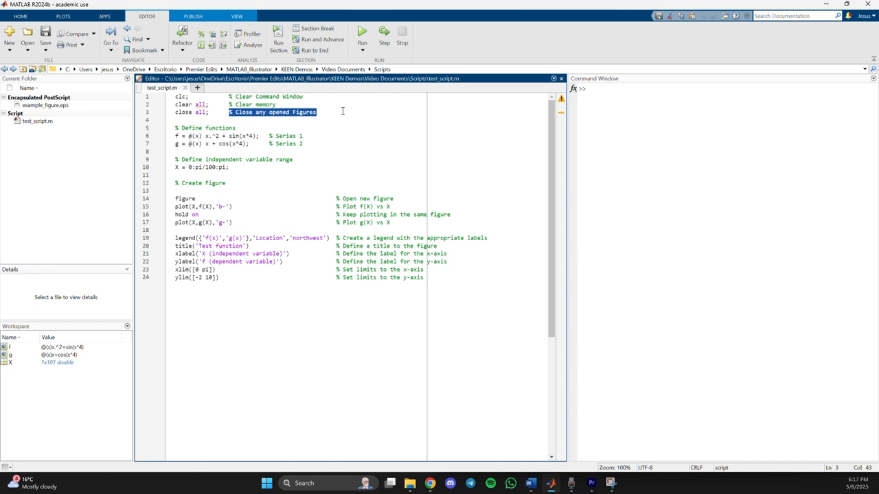
left_click(342, 112)
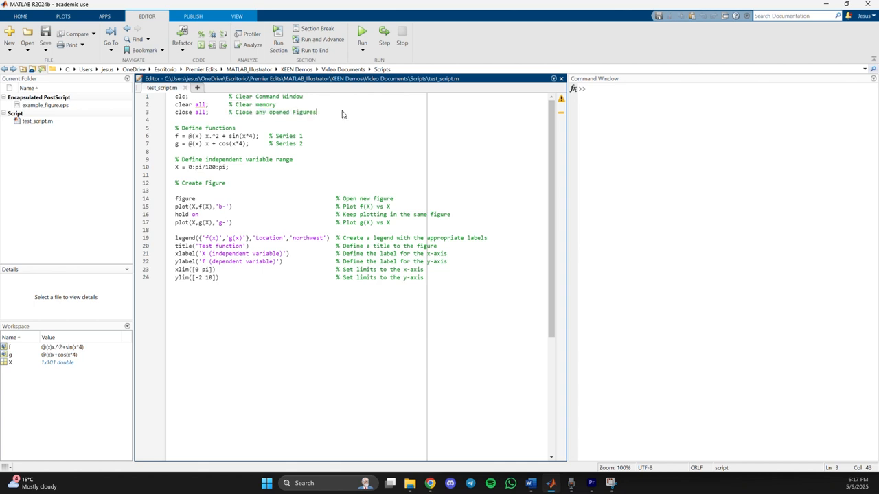
left_click(177, 134)
left_click(177, 143)
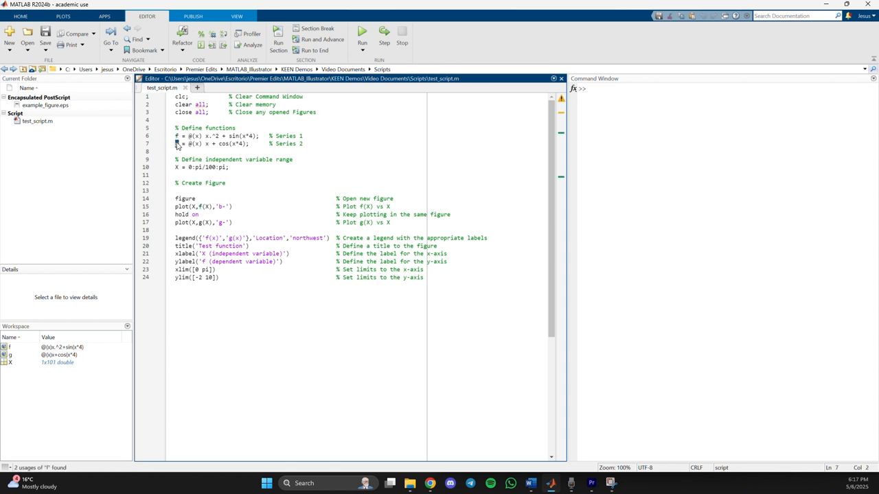
left_click_drag(303, 136, 275, 136)
left_click(322, 144)
mouse_move(232, 168)
left_mouse_down()
mouse_move(164, 173)
mouse_move(227, 169)
mouse_move(198, 168)
mouse_move(214, 169)
left_mouse_up()
left_click(237, 166)
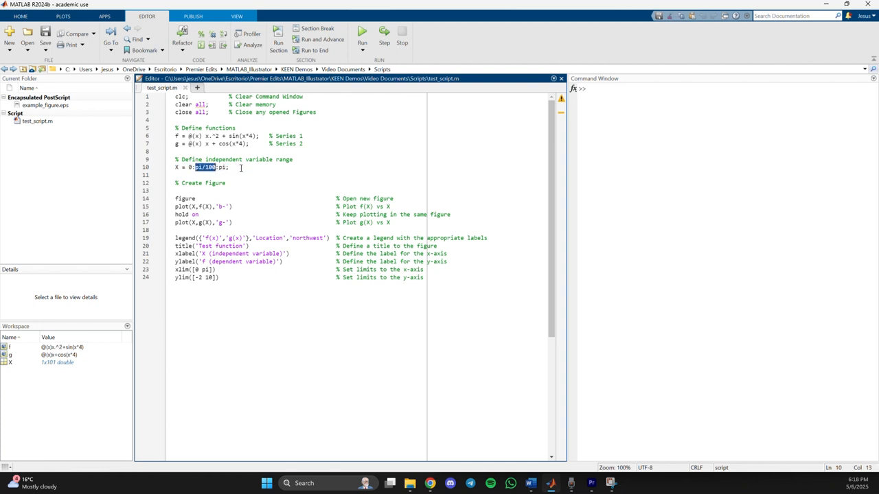
left_click(240, 171)
Examine the script lines that open a figure, plot f(X), hold the plot and plot g(X).
left_click_drag(174, 199, 404, 199)
left_click(404, 198)
left_click_drag(396, 206, 173, 210)
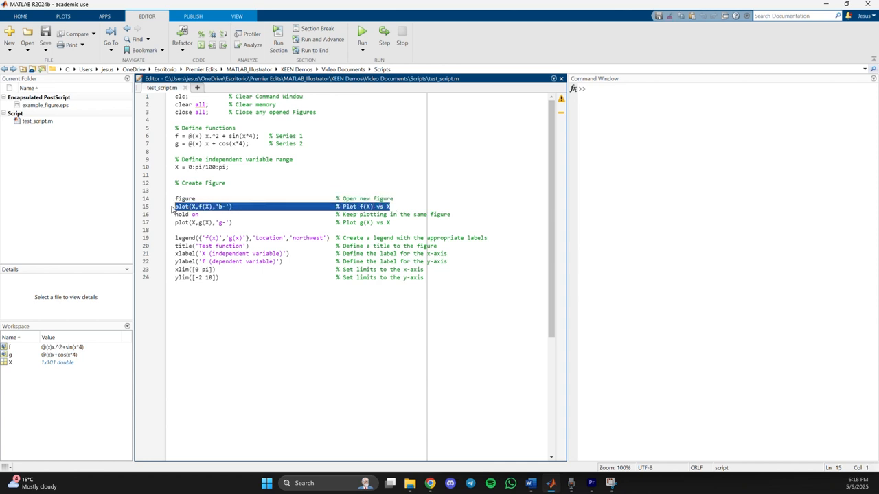
left_click(193, 206)
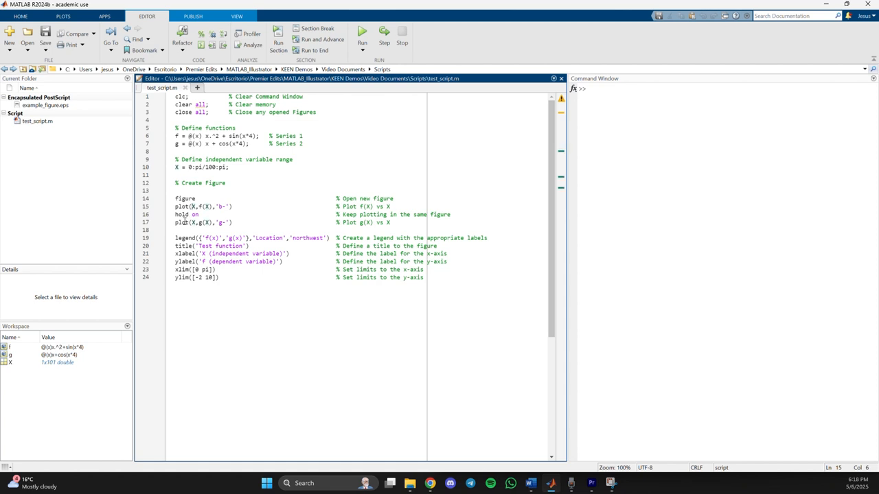
left_click_drag(174, 214, 458, 214)
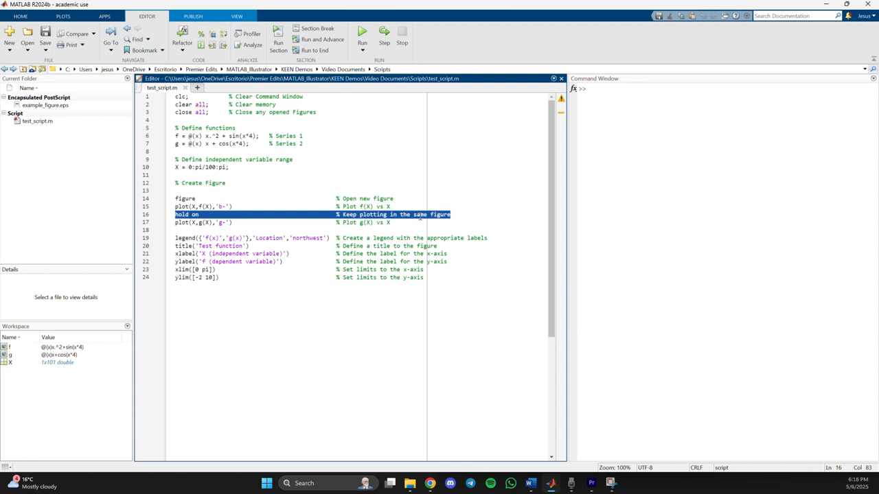
left_click(173, 230)
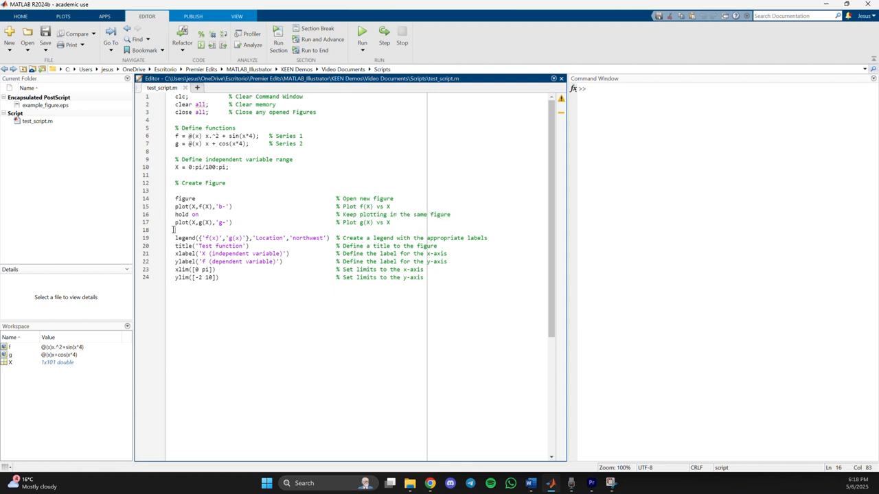
left_click_drag(174, 224, 403, 224)
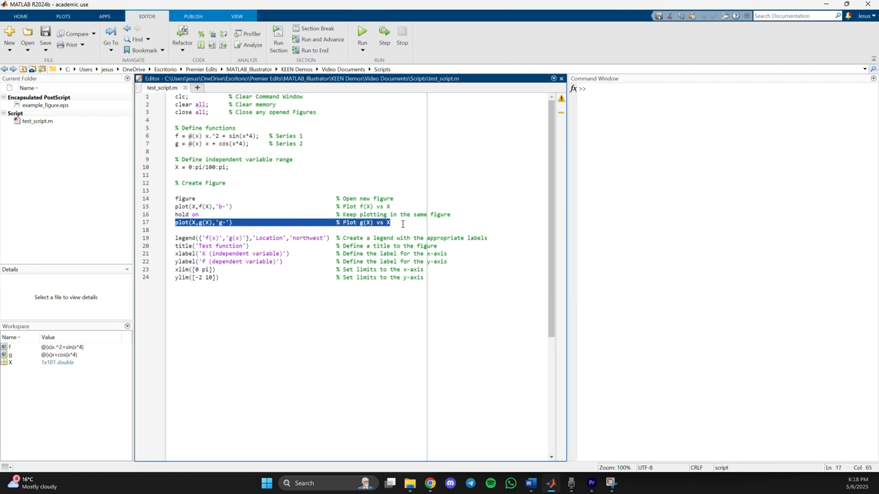
left_click(402, 224)
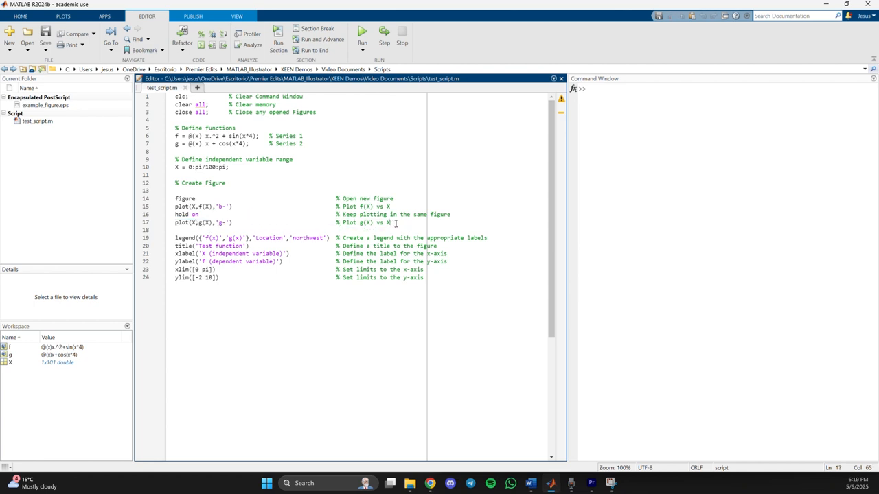
Run only lines 1 to 17 of test_script.m to preview the unformatted plot, and close the figure.
scroll(396, 223, "down", 2)
scroll(396, 221, "up", 2)
left_click(173, 94, "shift")
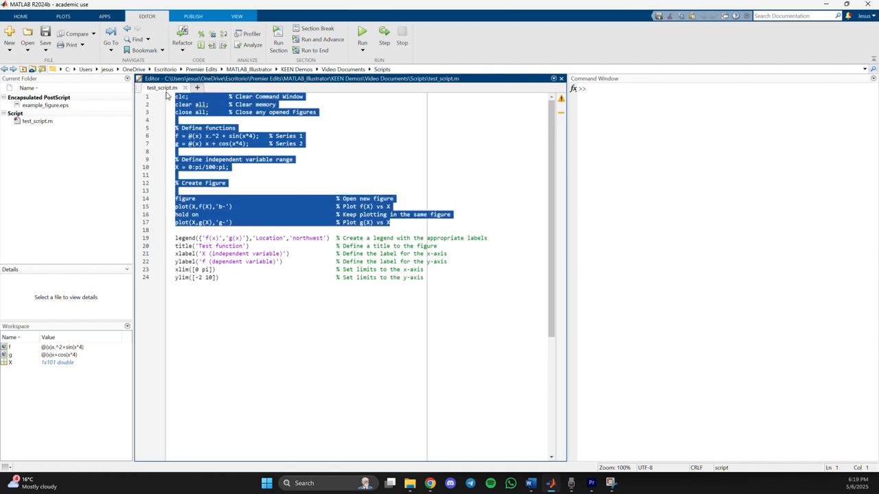
key("F9")
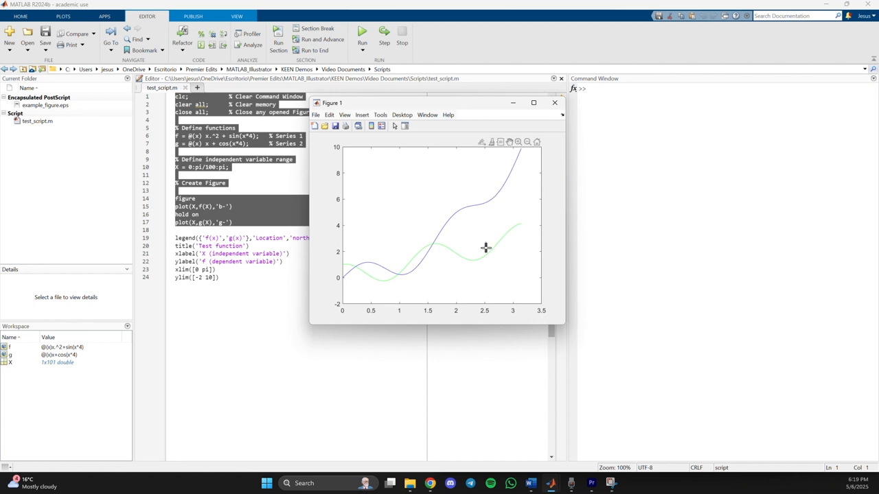
left_click(554, 103)
Examine the script lines that set the figure's legend, title, axis labels and axis limits.
left_click_drag(307, 237, 513, 238)
left_click(212, 238)
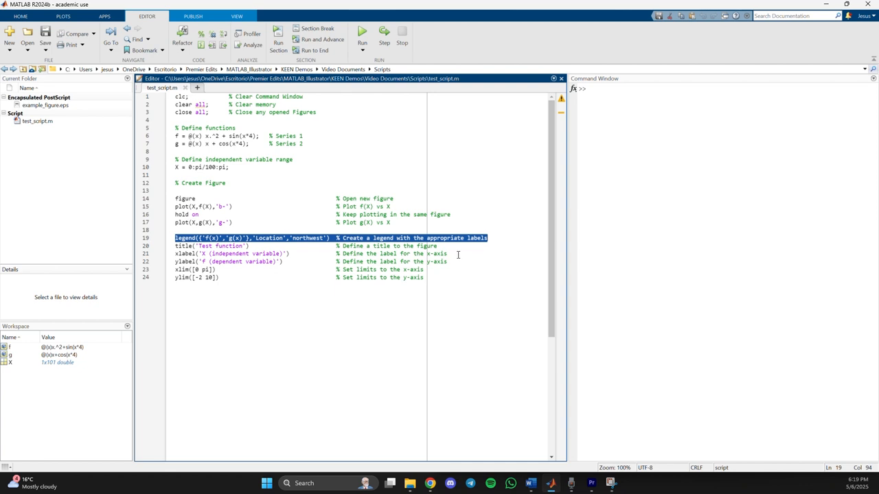
left_click(173, 245)
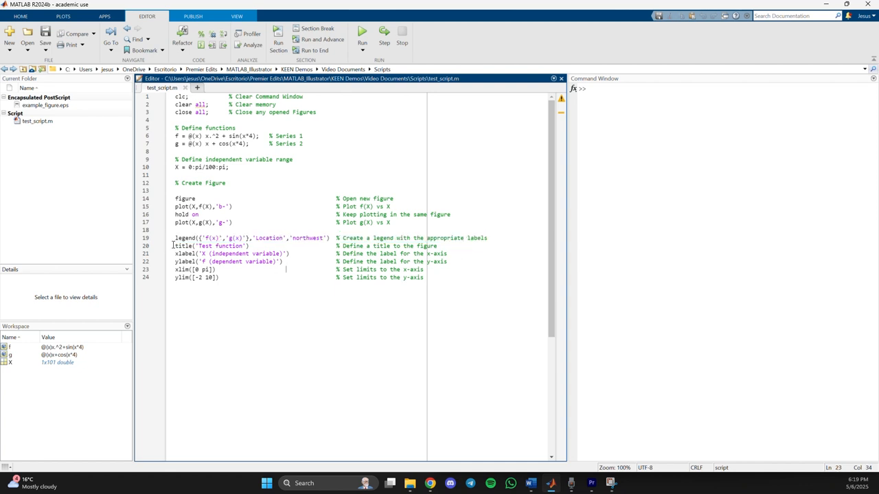
left_click_drag(173, 245, 458, 254)
left_click(174, 254)
left_click_drag(174, 254, 479, 263)
left_click(323, 238)
left_click_drag(174, 269, 443, 281)
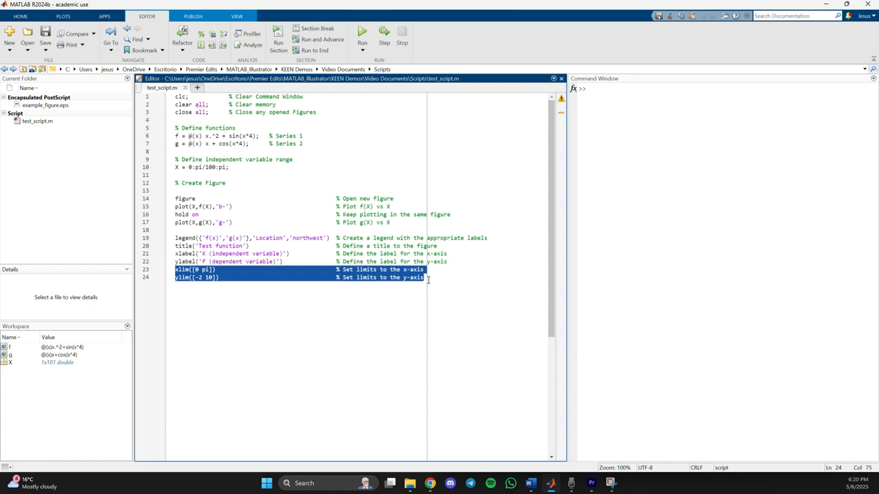
left_click(357, 262)
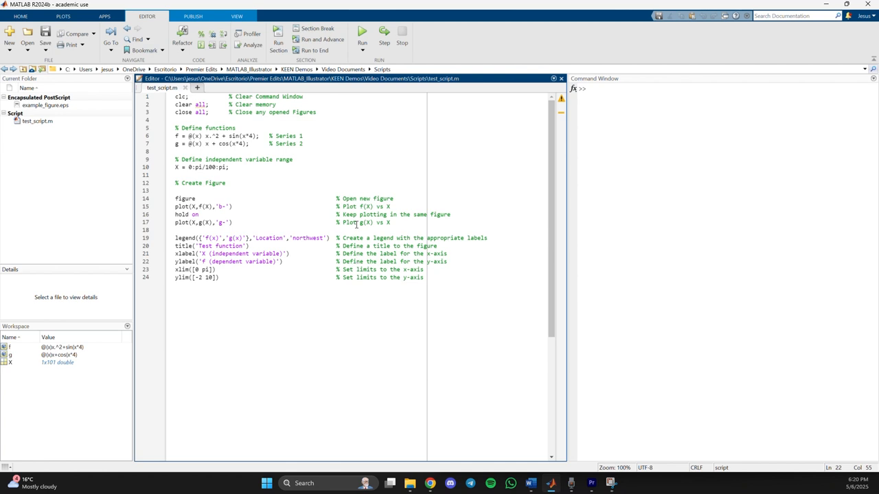
Run the whole test_script.m, place the figure window over the editor and inspect a point on the f(x) curve.
left_click(362, 33)
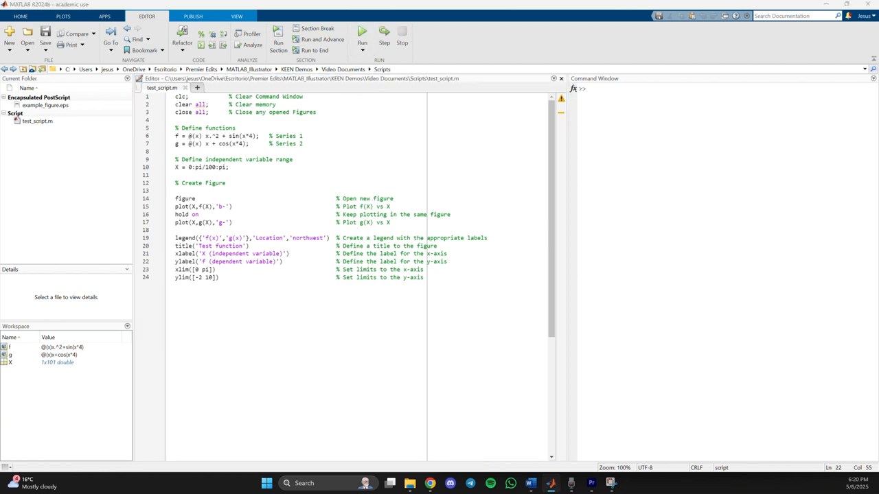
left_click_drag(333, 59, 494, 105)
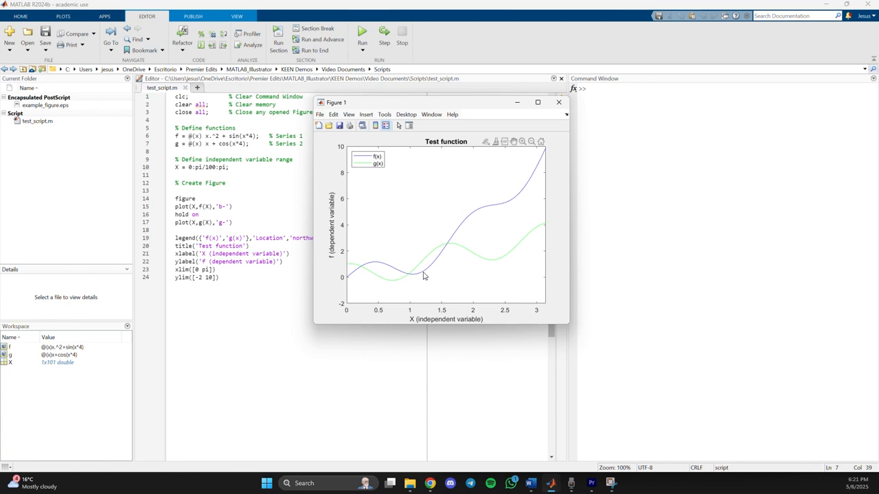
left_click(376, 262)
Open the figure's export setup and enable the custom renderer with painters (vector format) in the rendering properties.
left_click(320, 115)
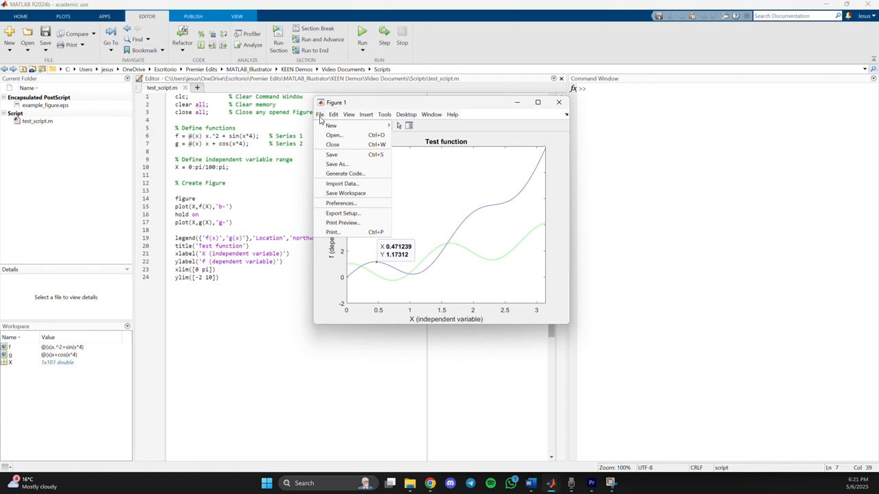
left_click(347, 213)
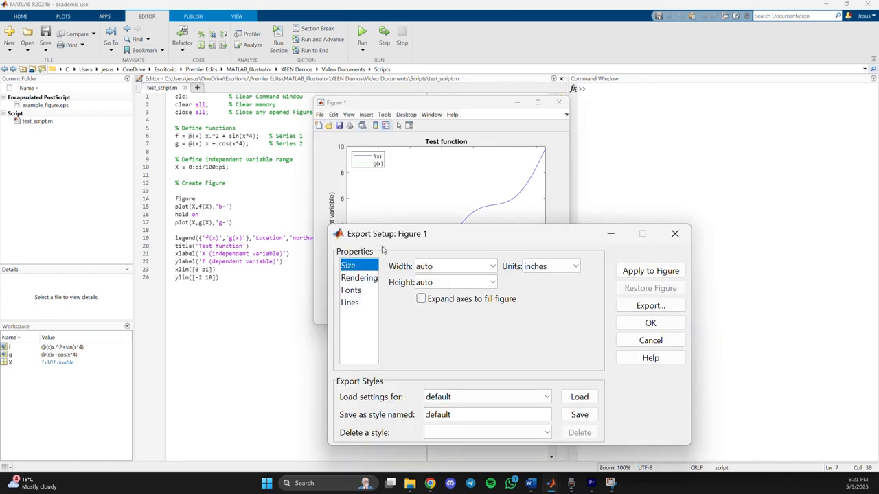
left_click(359, 277)
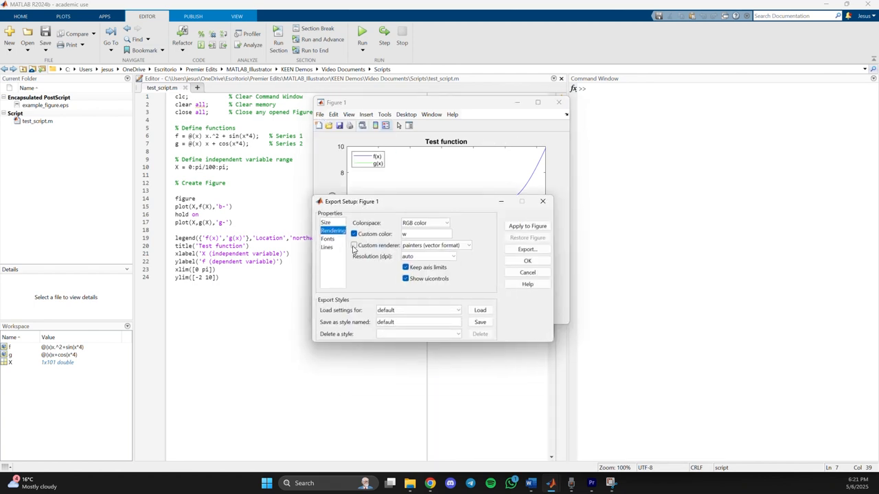
left_click(354, 245)
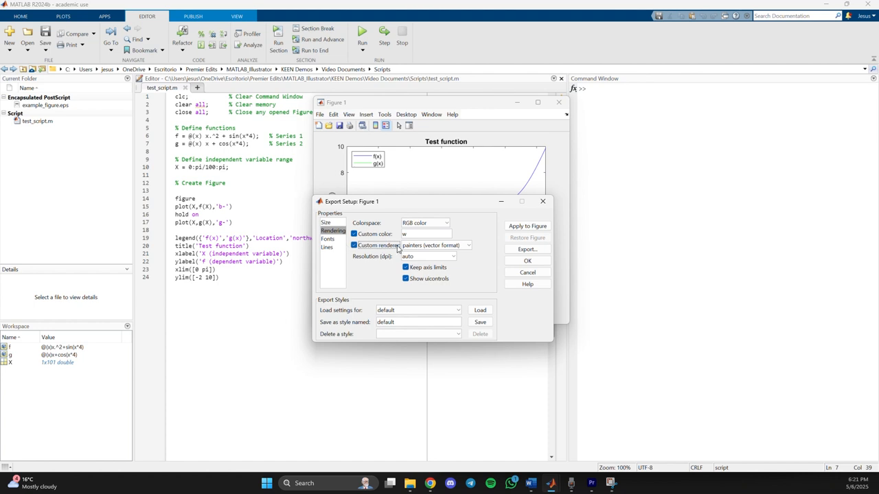
Choose example_figure.eps with the EPS file type for the export, dismiss it without saving, and close the export setup and figure.
left_click(532, 251)
left_click_drag(495, 119, 358, 77)
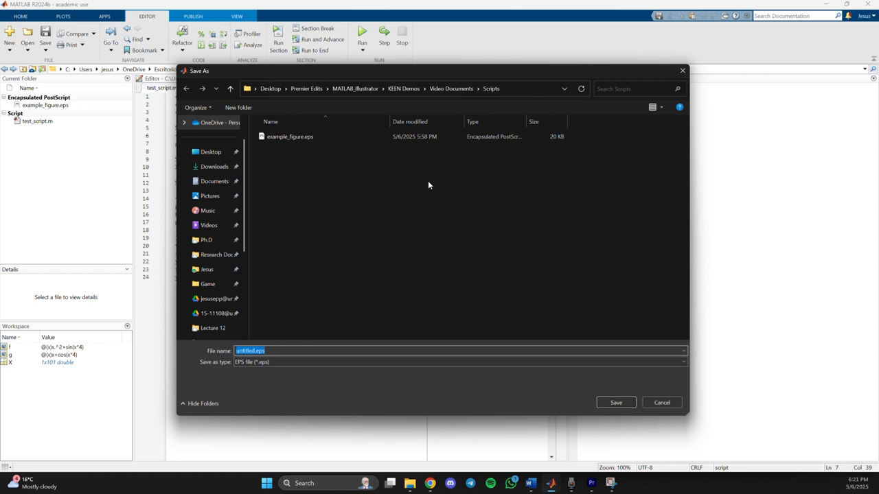
left_click(291, 138)
left_click(254, 351)
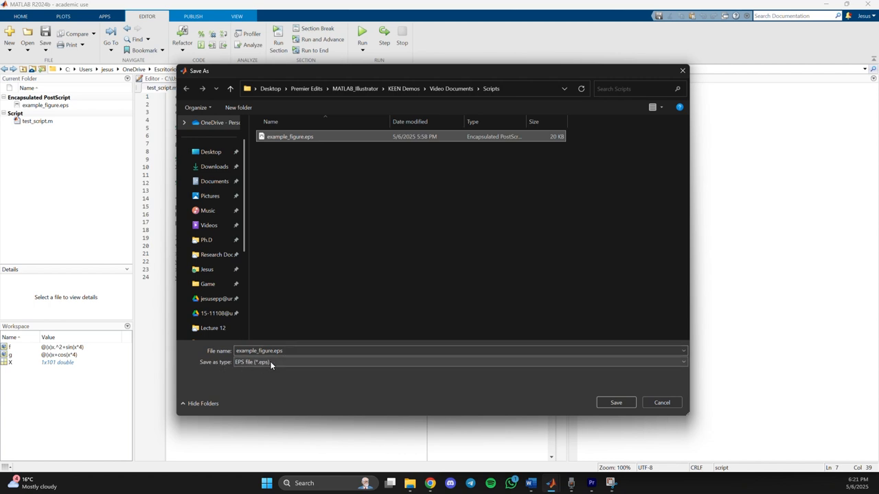
left_click(270, 361)
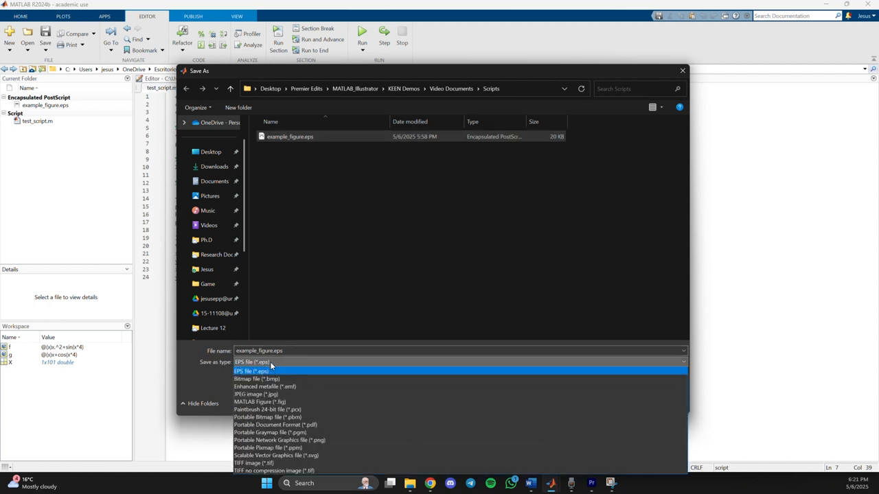
left_click(247, 372)
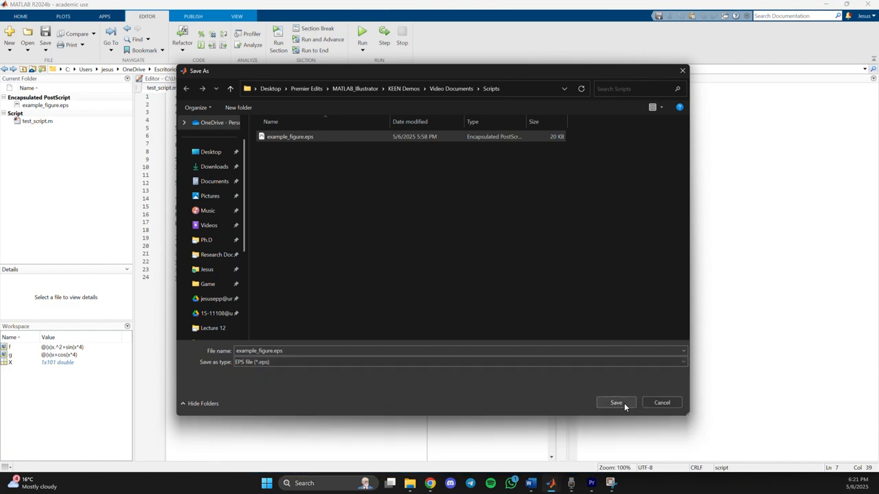
left_click(684, 71)
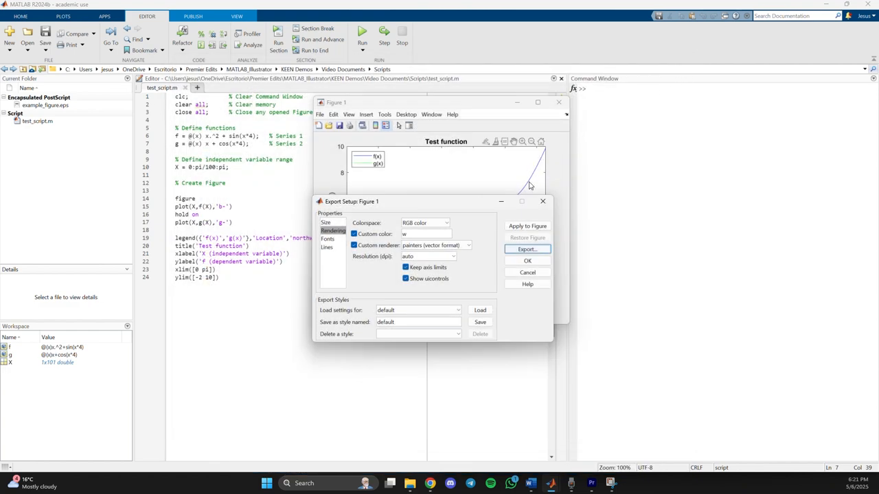
left_click(542, 200)
left_click(560, 101)
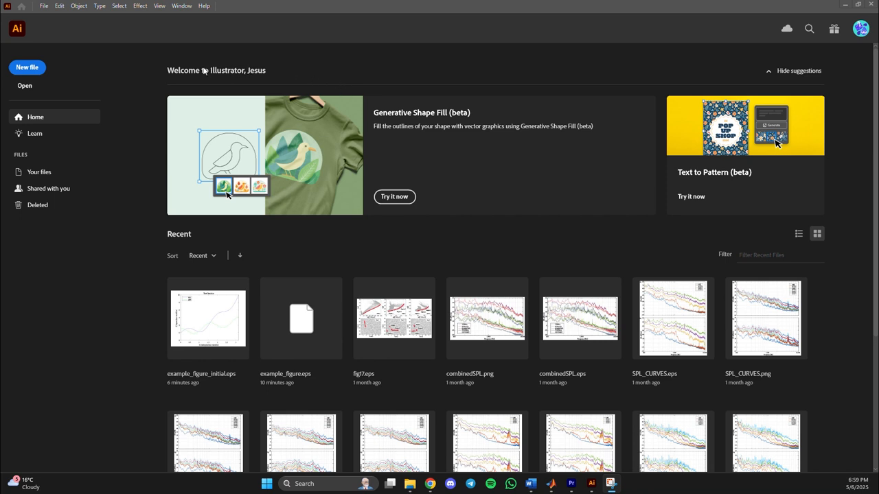
In Illustrator, open example_figure.eps from the Scripts folder and convert it to the RGB color mode.
left_click(43, 5)
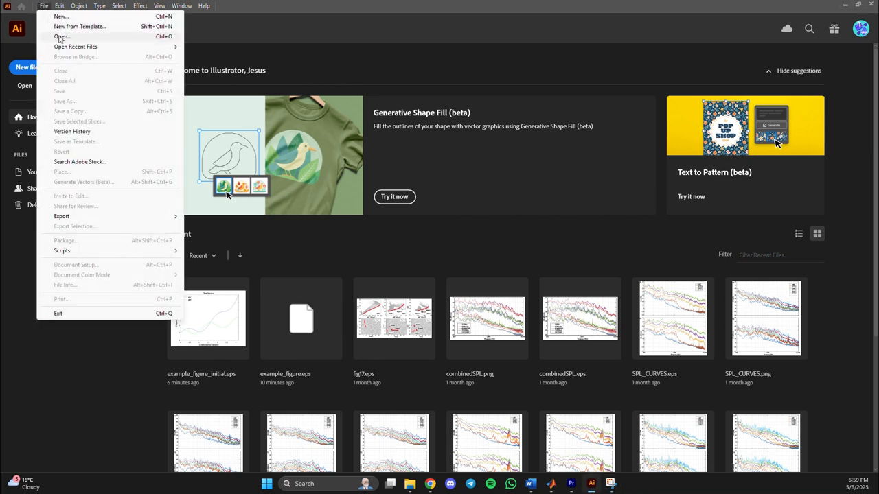
left_click(59, 36)
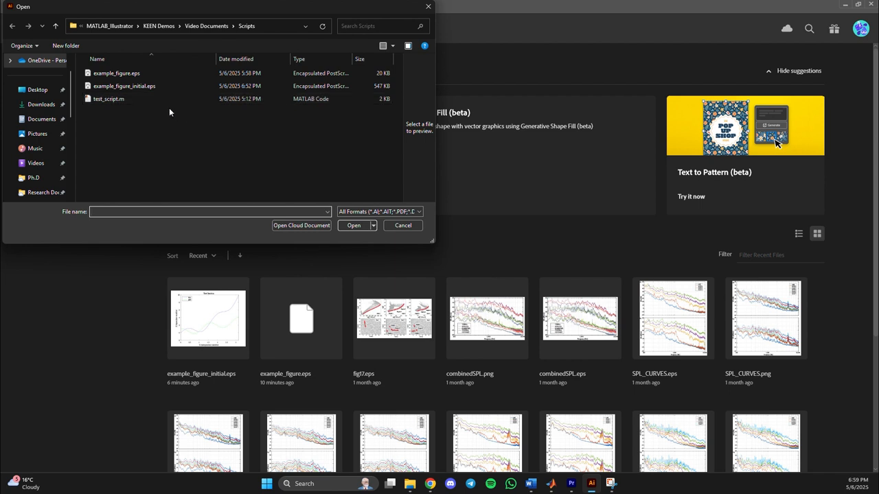
left_click(137, 74)
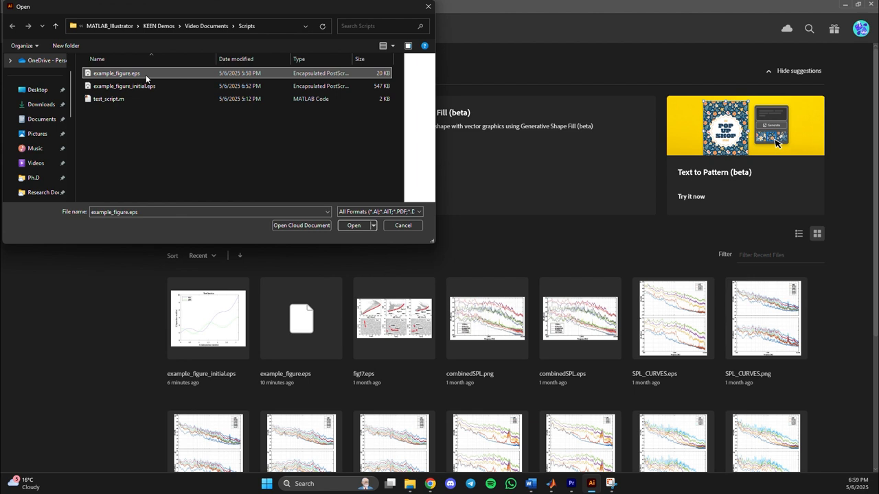
left_click(347, 224)
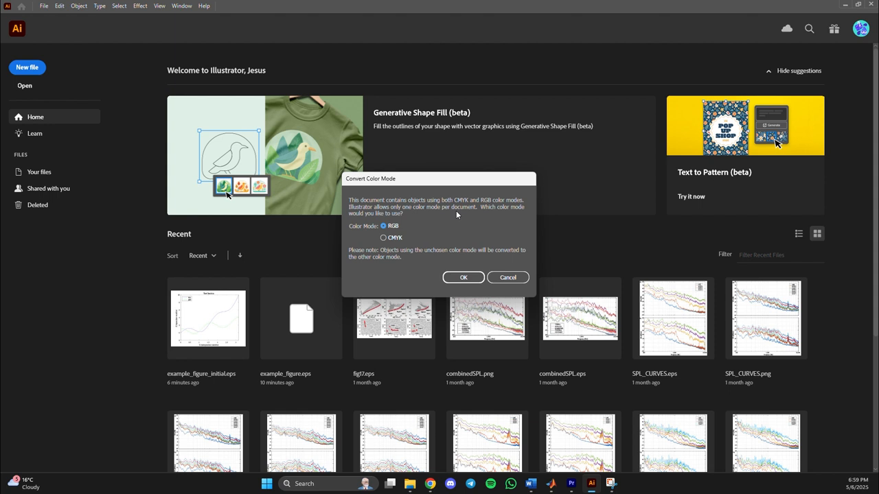
left_click(469, 277)
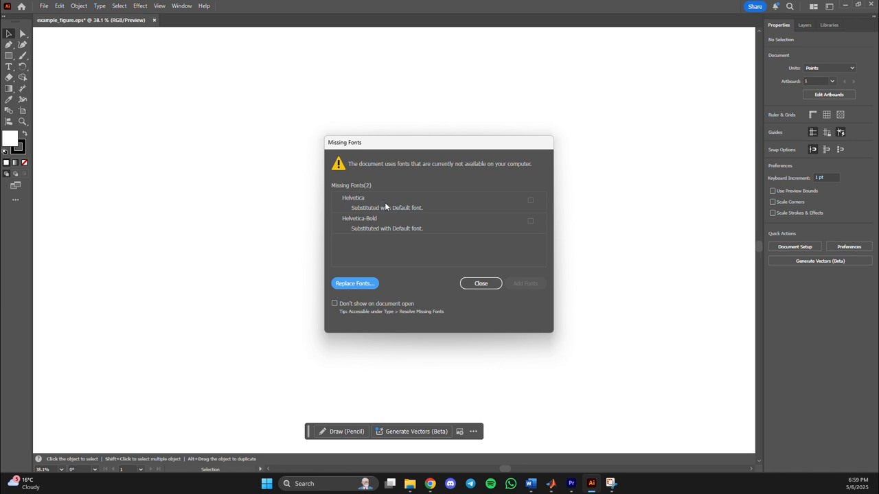
Replace all missing Helvetica fonts in the document with Times New Roman, close the font replacement and deselect the text.
left_click(355, 283)
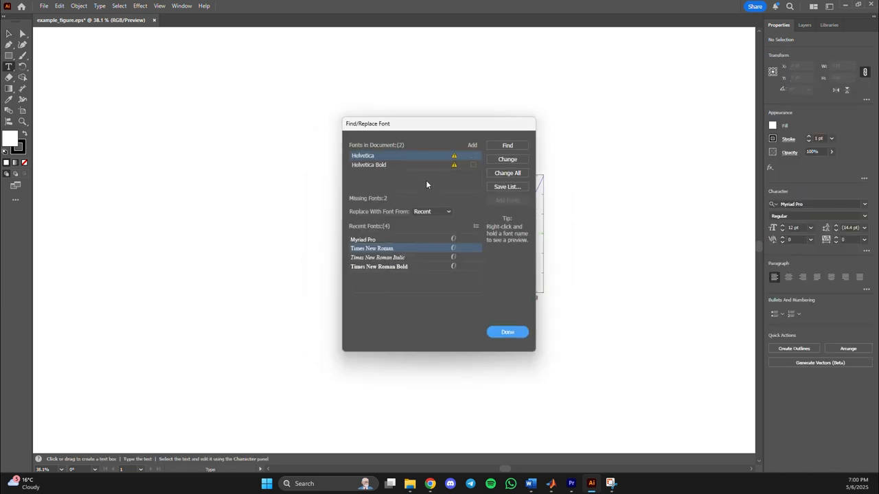
left_click(376, 251)
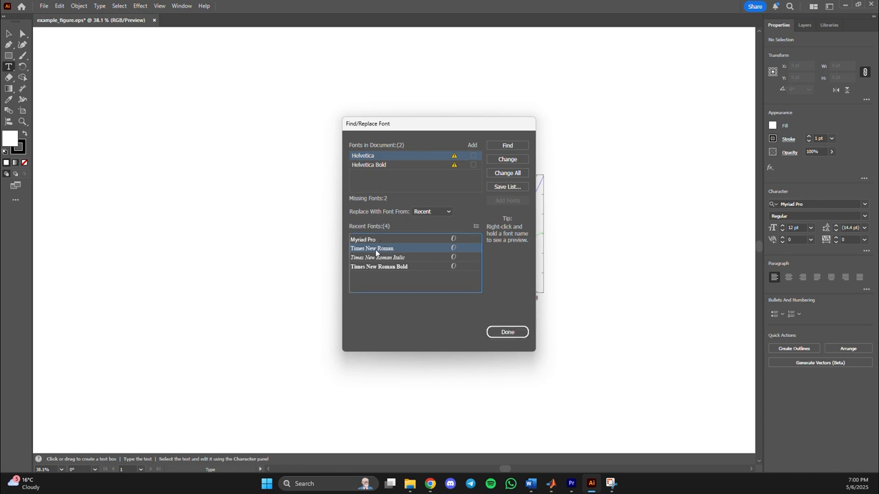
left_click(514, 176)
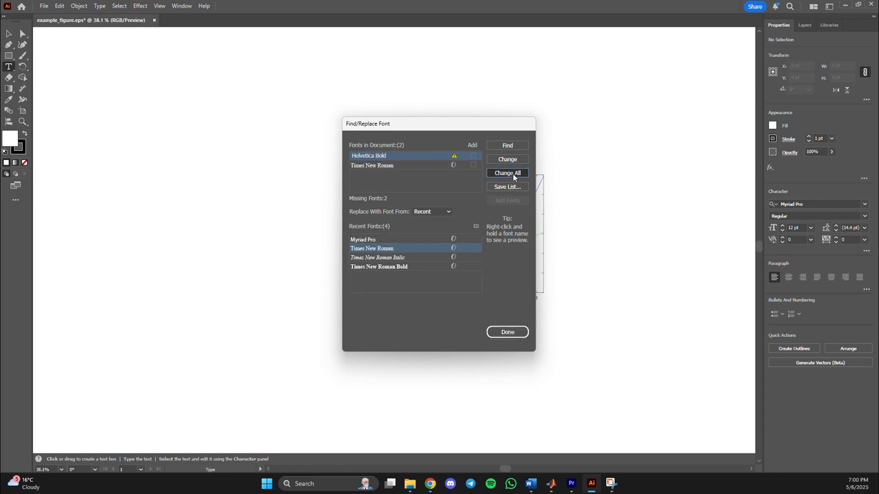
left_click(511, 335)
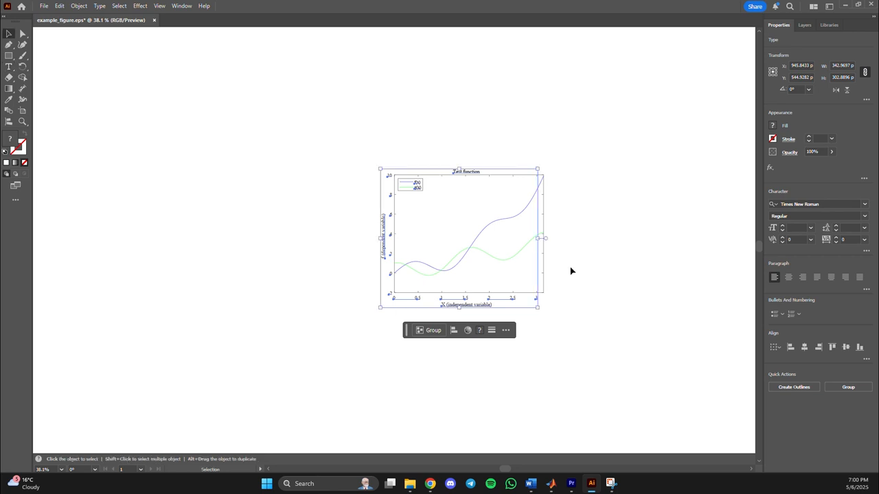
left_click(574, 272)
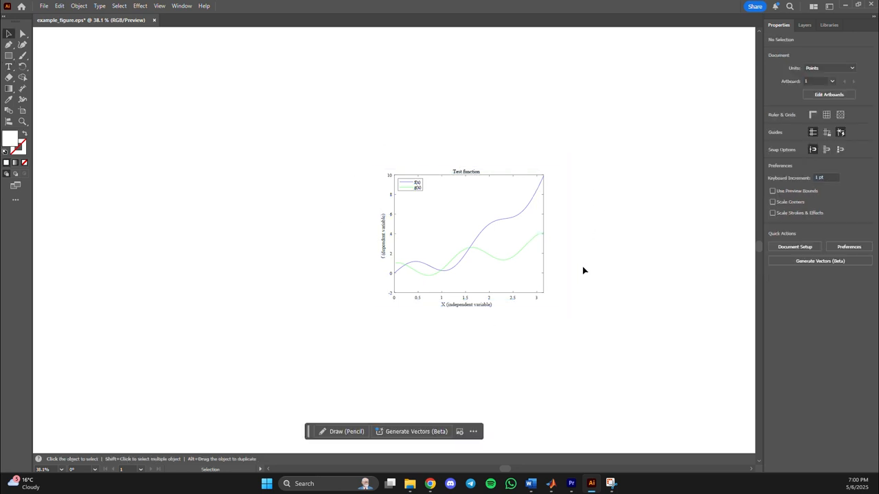
Save the document on the computer as example_figure_initial.eps in Illustrator EPS format, overwriting the existing file and accepting the Illustrator 2020 EPS options.
left_click(46, 7)
left_click(79, 91)
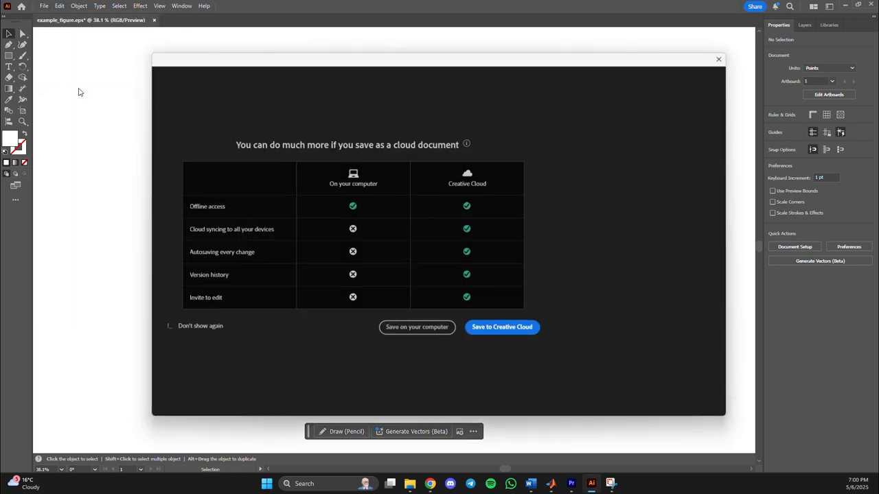
left_click(417, 329)
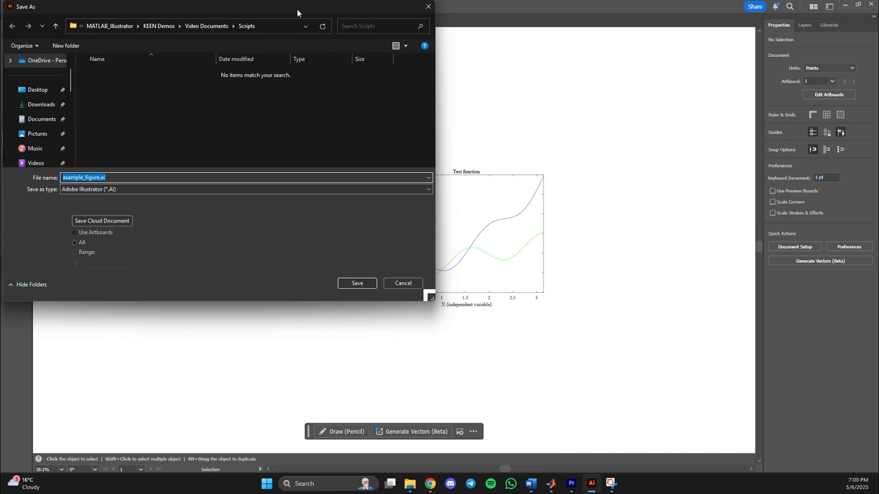
left_click_drag(297, 13, 443, 92)
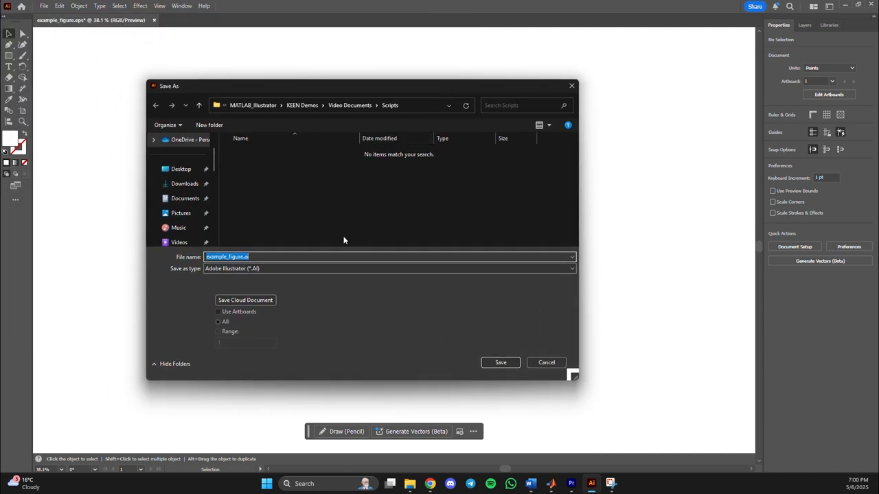
left_click(269, 269)
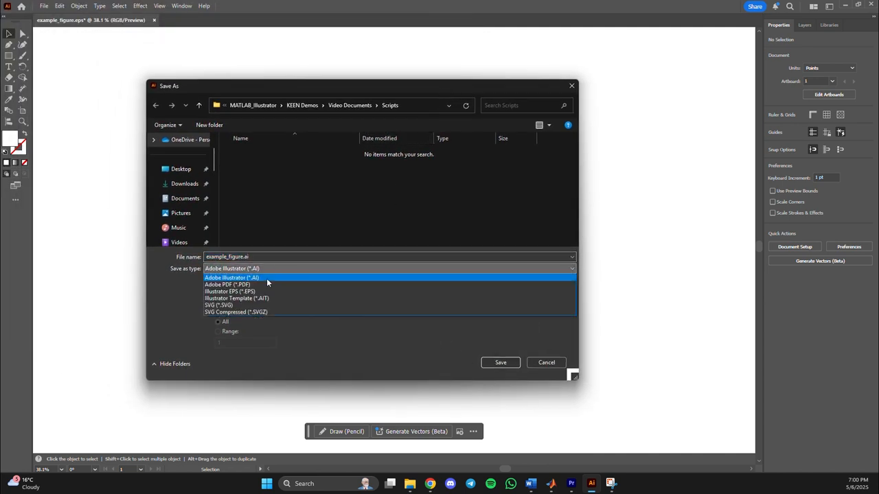
left_click(266, 278)
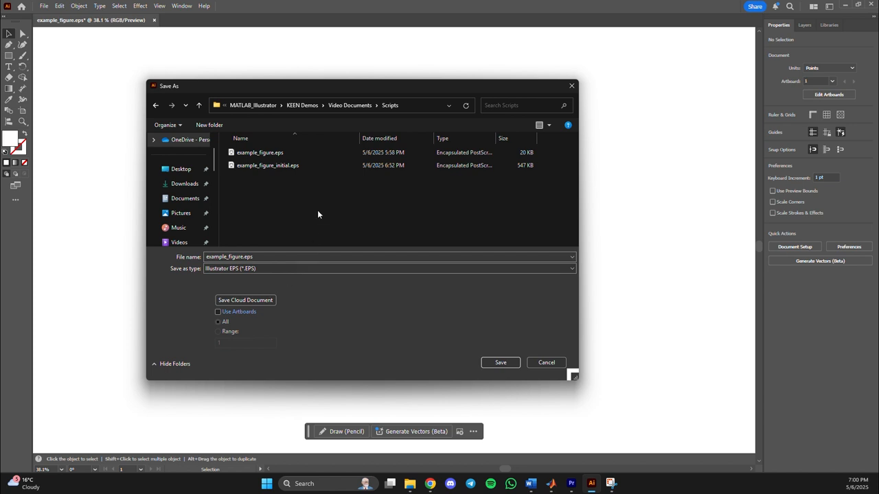
left_click(270, 168)
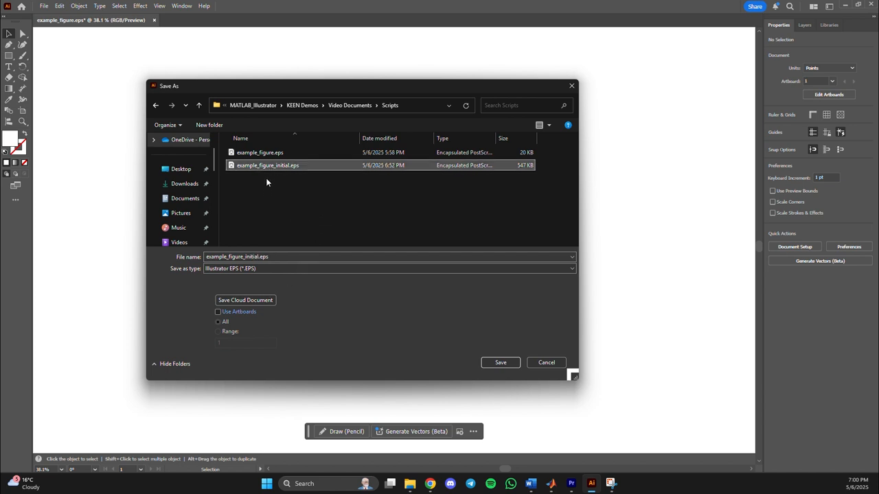
left_click(499, 363)
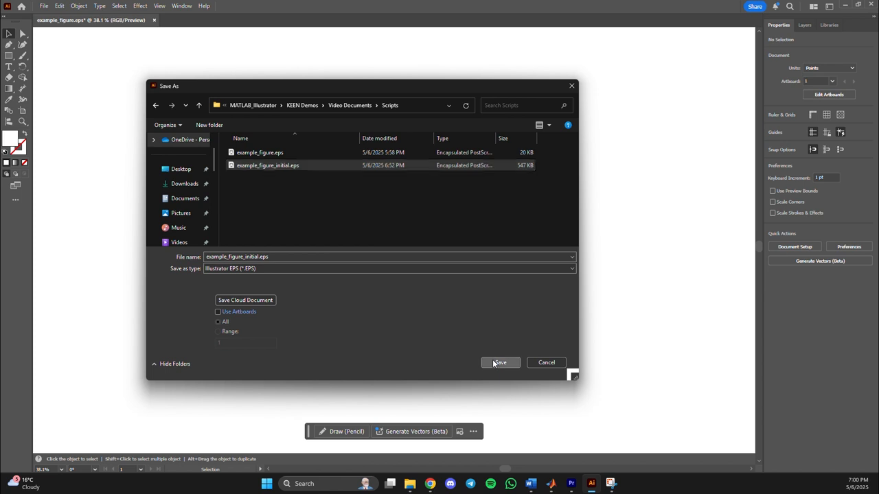
left_click(472, 280)
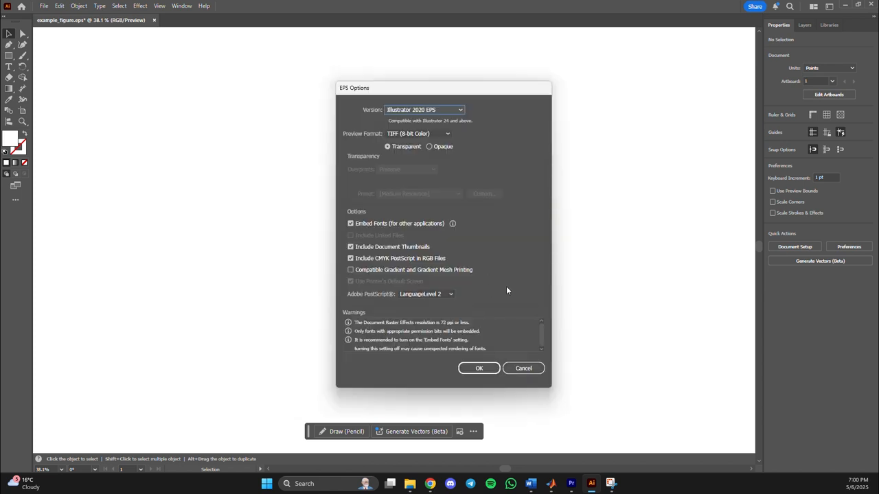
left_click(481, 369)
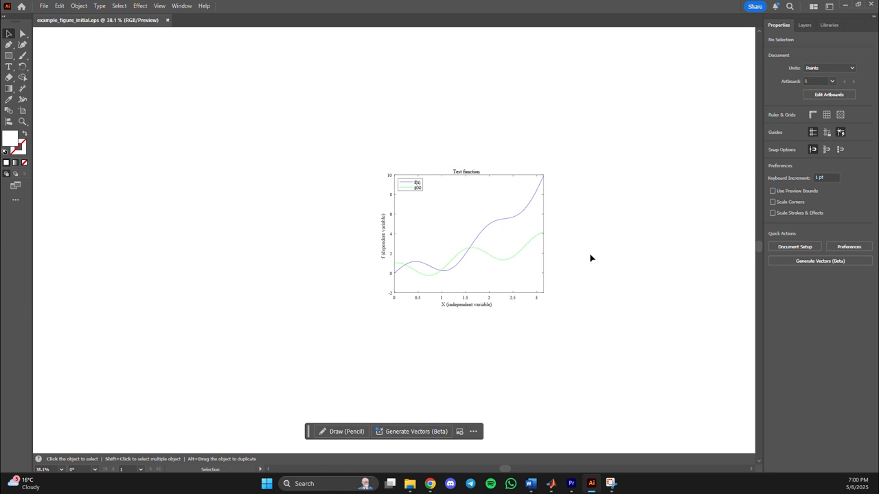
Move the whole figure group slightly down and to the left, and ungroup it.
scroll(590, 258, "up", 2)
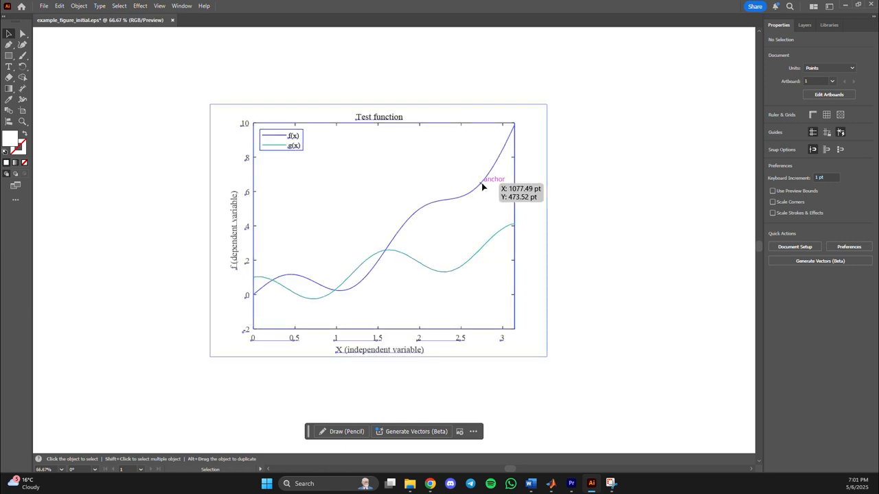
left_click_drag(482, 187, 476, 204)
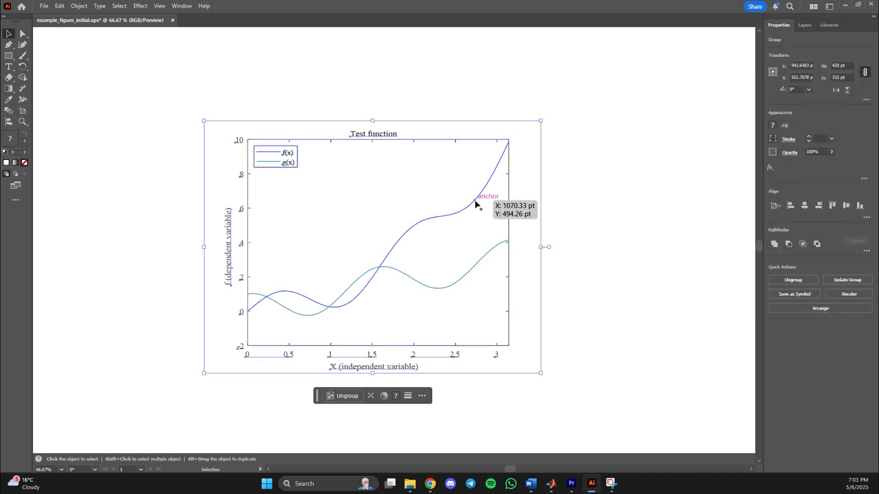
left_click(524, 208)
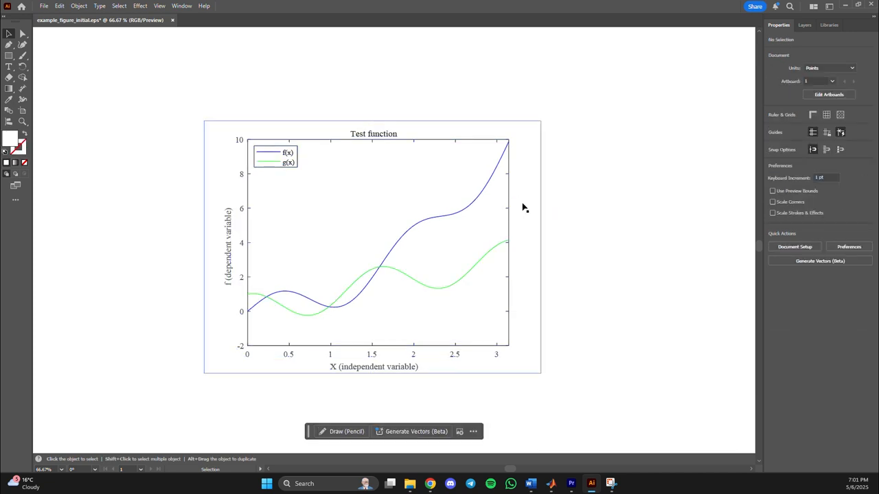
left_click(477, 197)
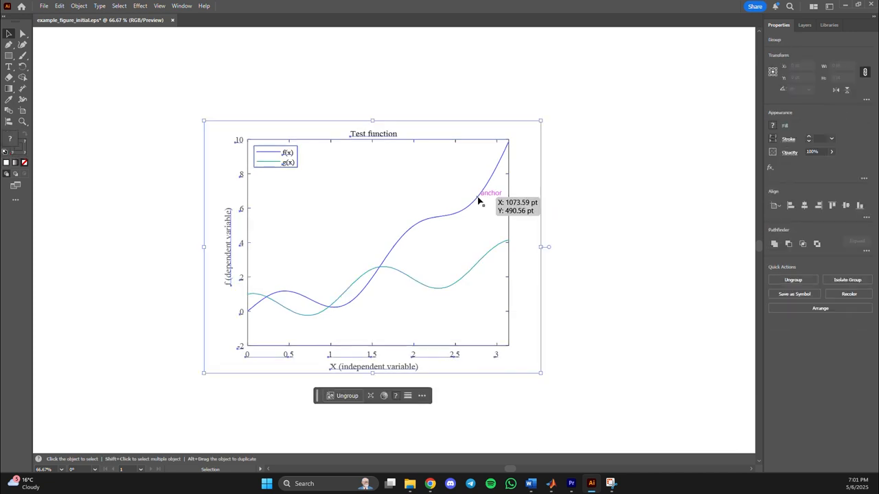
left_click(344, 397)
left_click(587, 331)
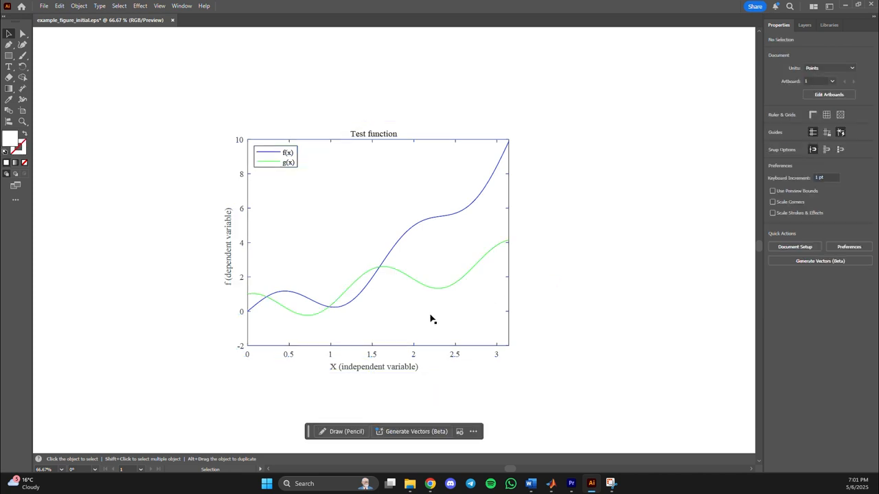
Remove the white background rectangles behind the plot area and the figure, and check that the g(x) curve can be selected alone.
left_click_drag(430, 318, 618, 296)
key("ctrl+z")
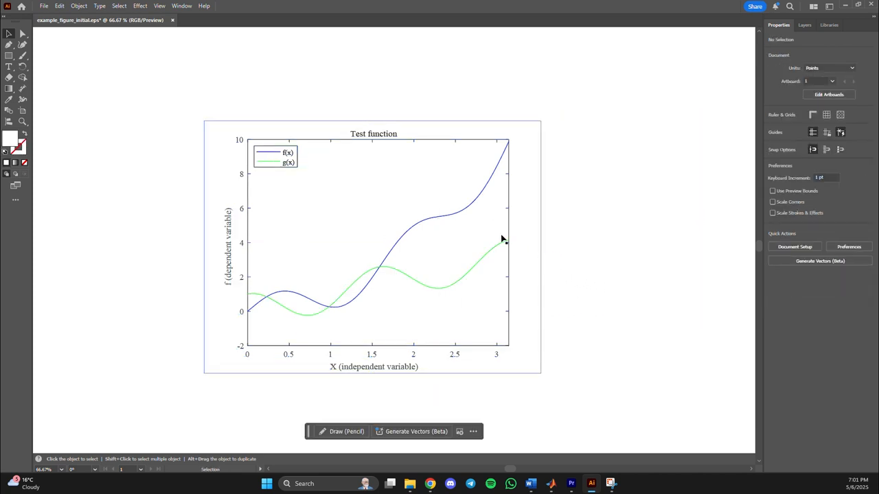
left_click_drag(484, 242, 495, 238)
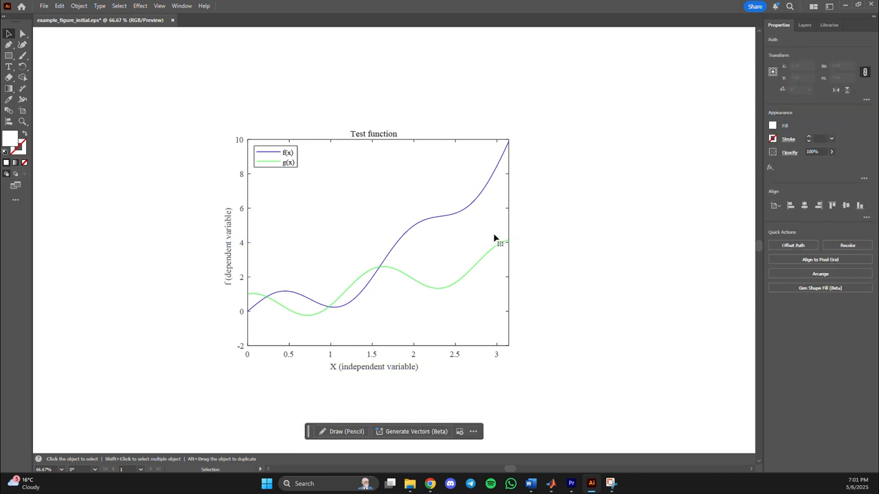
key("ctrl+z")
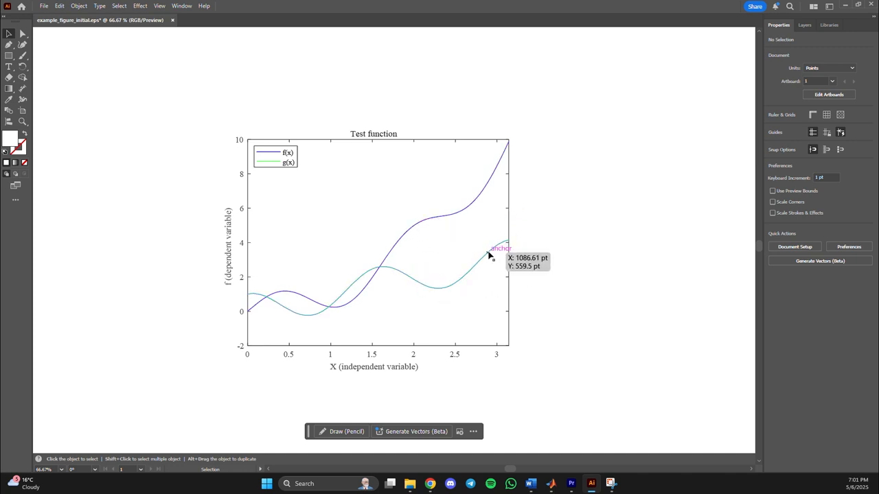
mouse_move(489, 255)
left_mouse_down()
mouse_move(574, 240)
mouse_move(490, 255)
left_mouse_up()
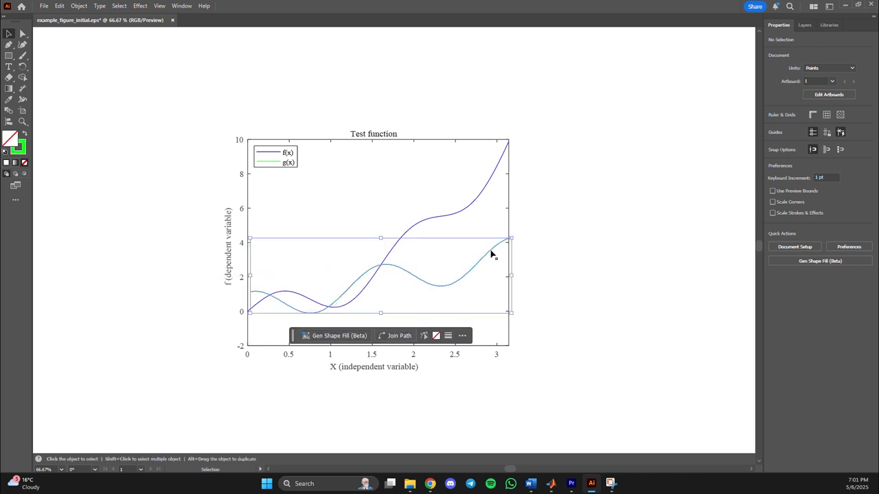
left_click(547, 247)
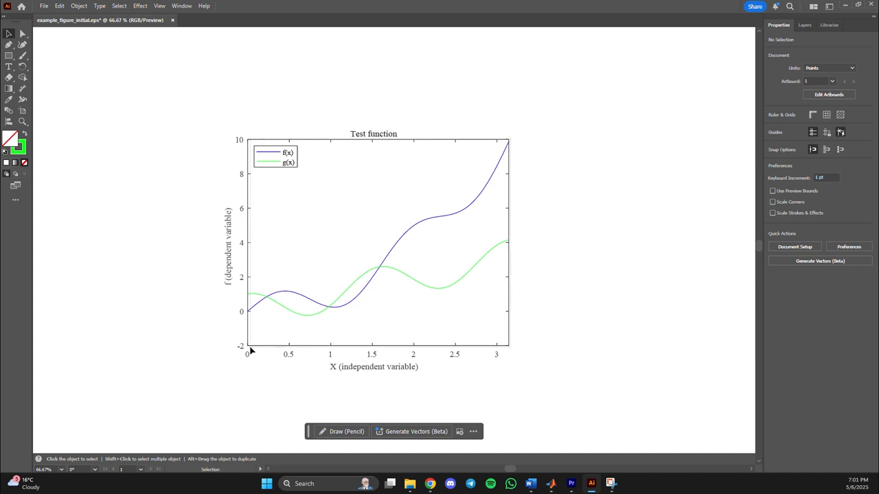
Group the plot frame and both curves, leaving the legend and the title out of the selection.
left_click_drag(248, 349, 325, 219)
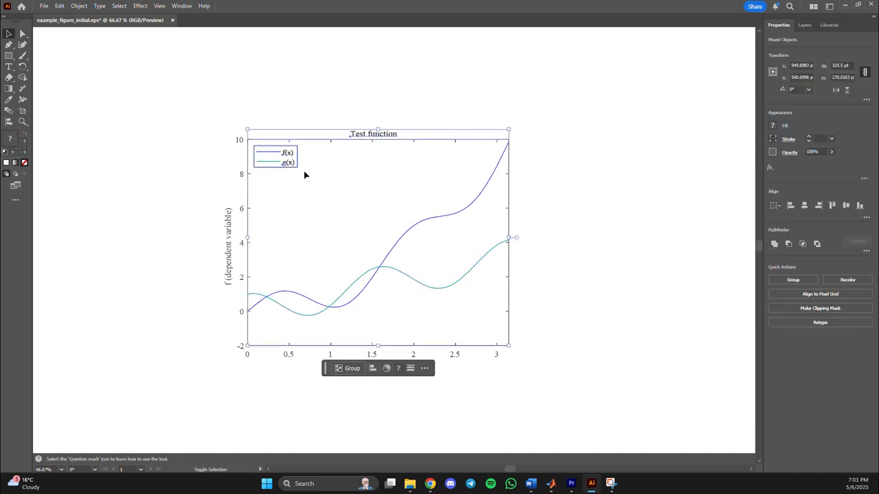
left_click(255, 153, "shift")
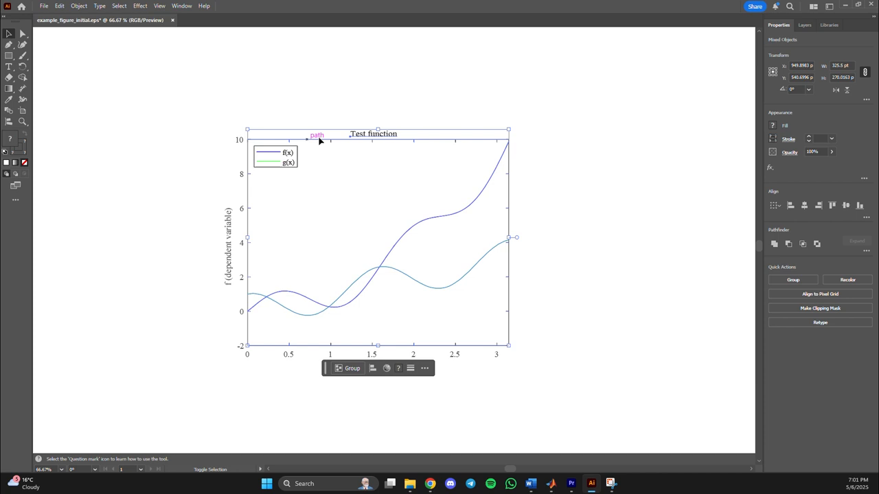
left_click(373, 132, "shift")
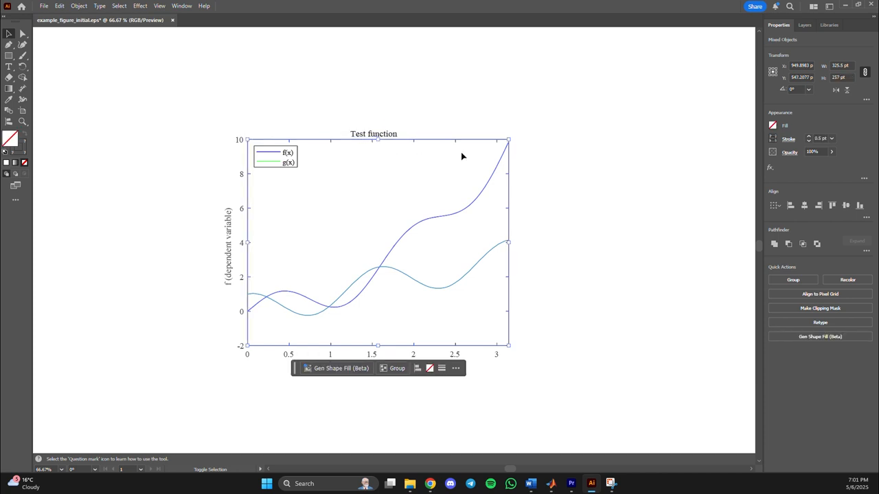
left_click(400, 371)
Try moving the grouped plot up and to the right of its labels, undo the move and deselect.
left_click(452, 244)
left_click_drag(417, 231, 496, 164)
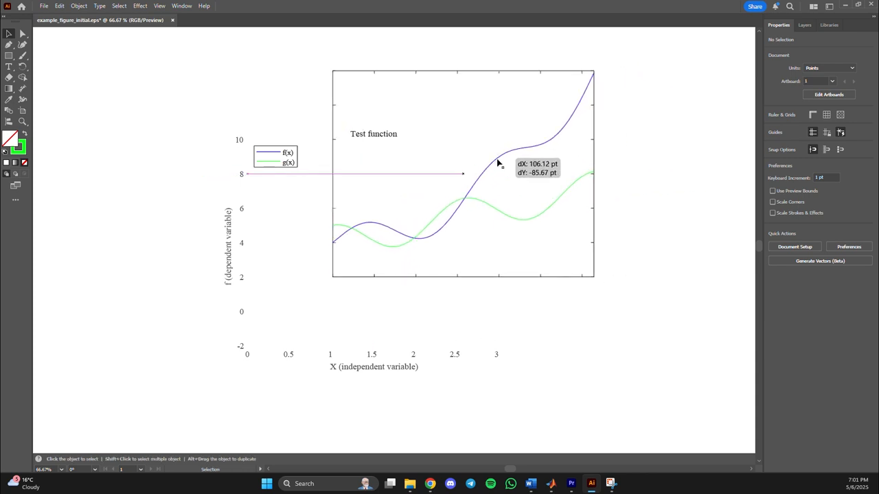
key("ctrl+z")
left_click(547, 151)
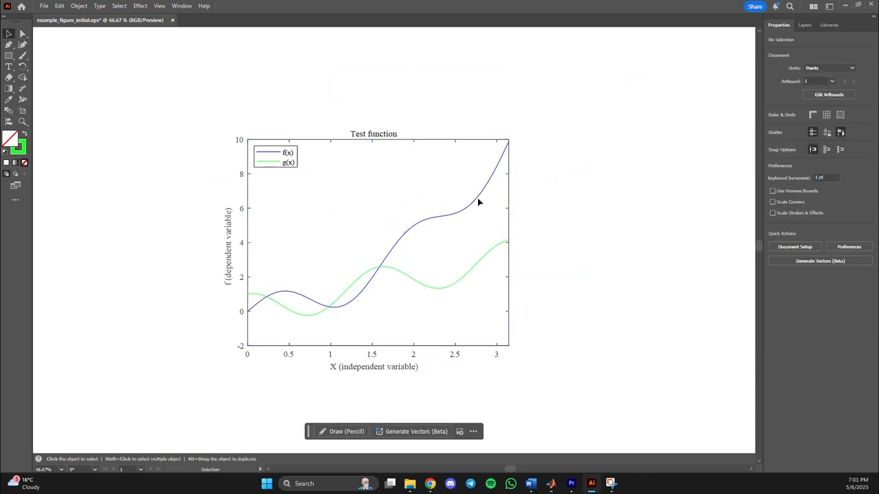
Isolate the plot group, pick the f(x) curve inside it and exit the isolation.
double_click(443, 218)
left_click(438, 218)
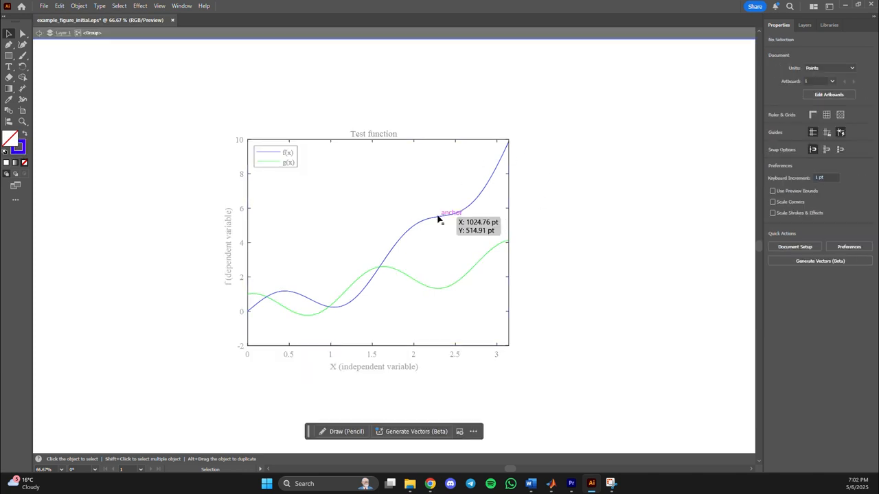
mouse_move(439, 218)
left_mouse_down()
mouse_move(399, 191)
mouse_move(373, 199)
mouse_move(463, 188)
mouse_move(384, 199)
mouse_move(442, 204)
mouse_move(440, 218)
left_mouse_up()
left_click(556, 204)
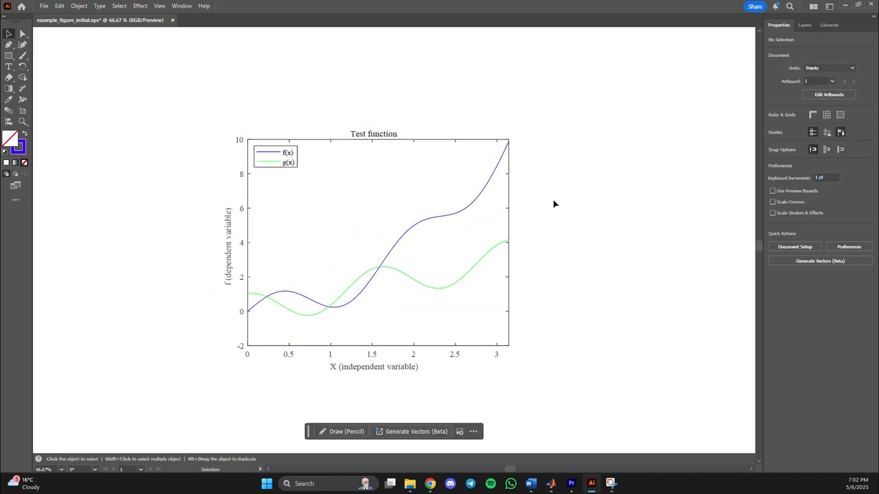
Inside the isolated plot group, send both curves to the back so the frame covers their ends, and exit the isolation.
double_click(477, 196)
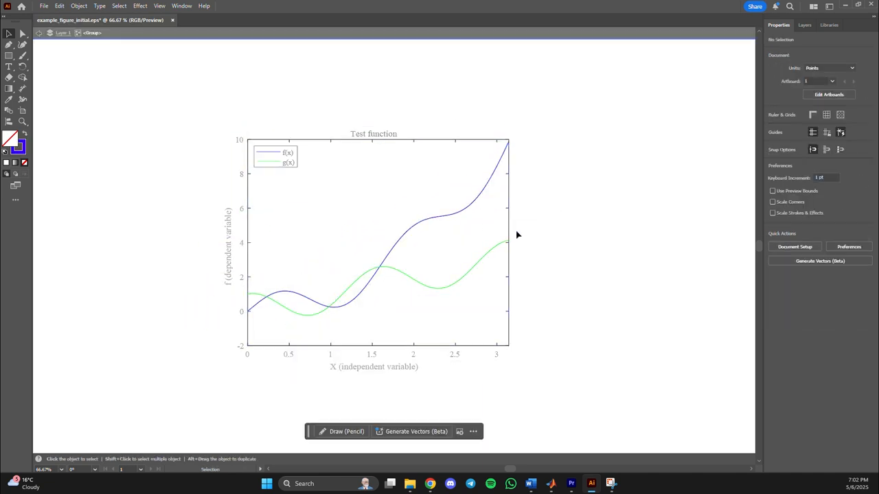
scroll(506, 244, "up", 5)
scroll(464, 245, "up", 1)
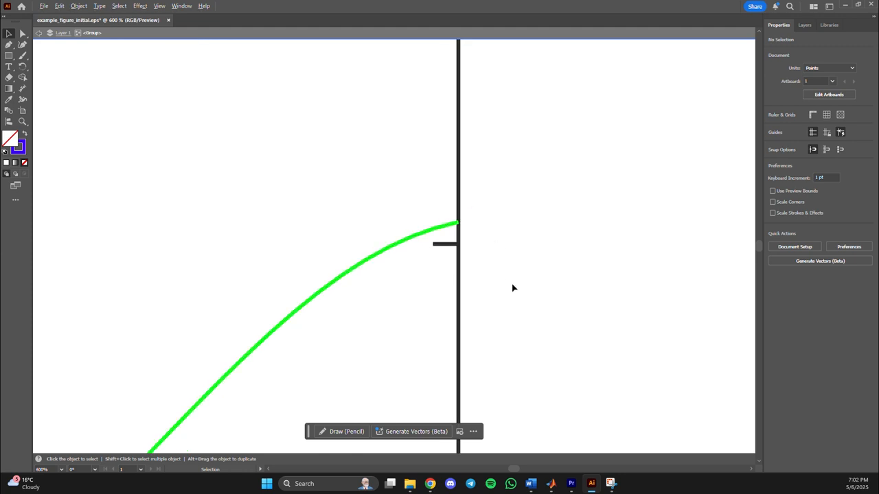
scroll(512, 287, "down", 4)
left_click(422, 329)
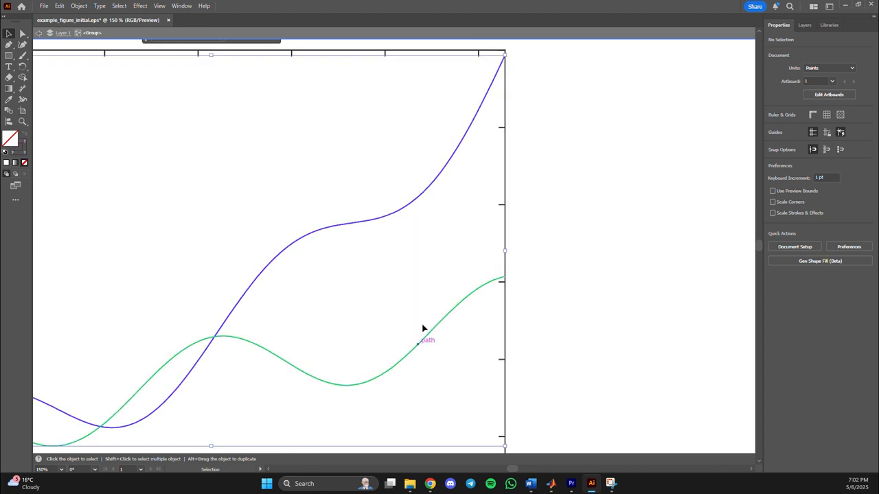
right_click(414, 275)
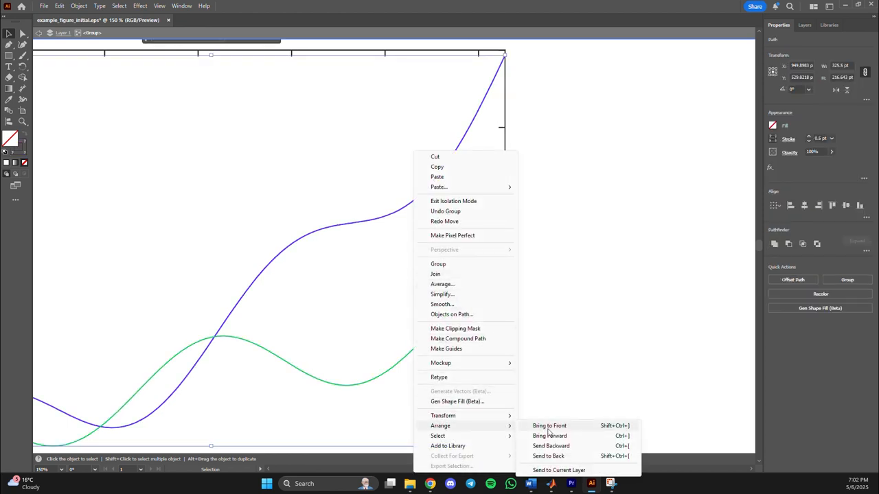
left_click(559, 456)
left_click(530, 309)
scroll(510, 286, "up", 6)
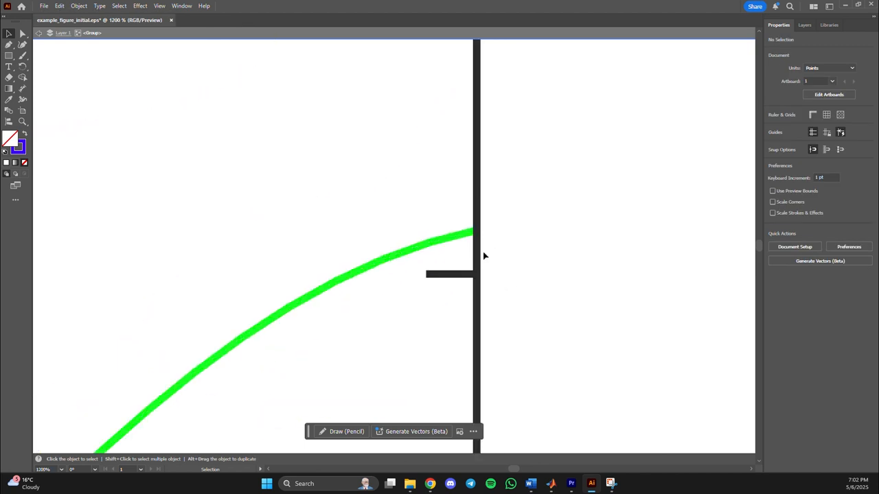
scroll(484, 252, "down", 8)
scroll(549, 259, "down", 7)
scroll(563, 257, "up", 4)
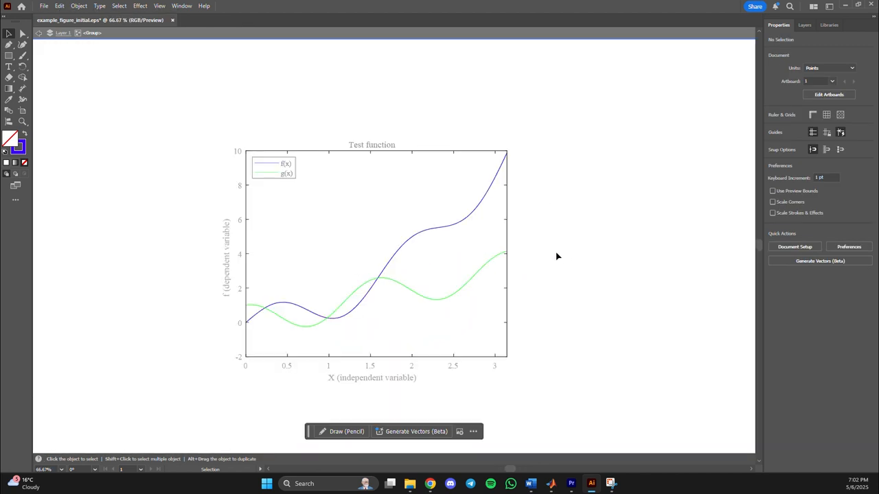
double_click(555, 251)
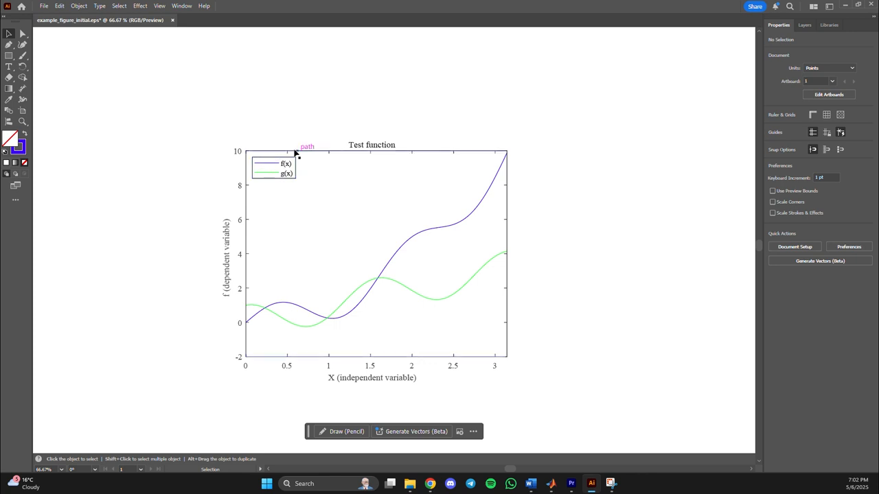
Delete the legend's border and the white background rectangle behind it.
scroll(254, 165, "up", 2)
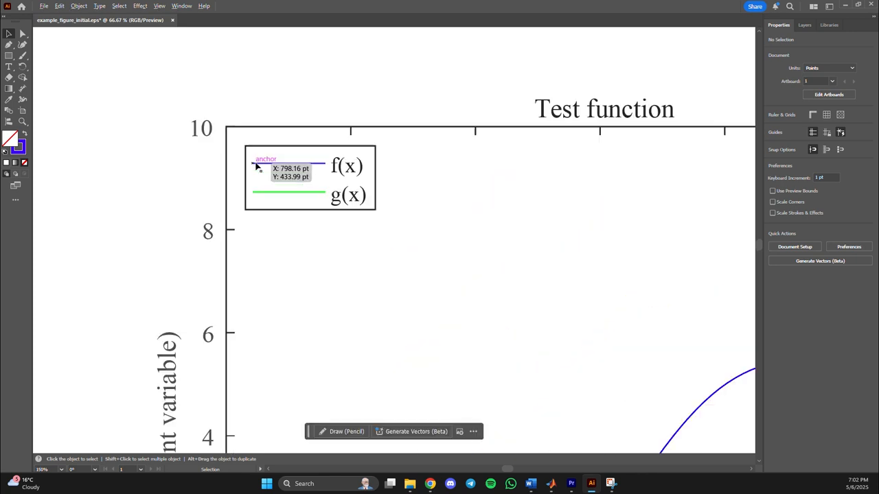
left_click(330, 149)
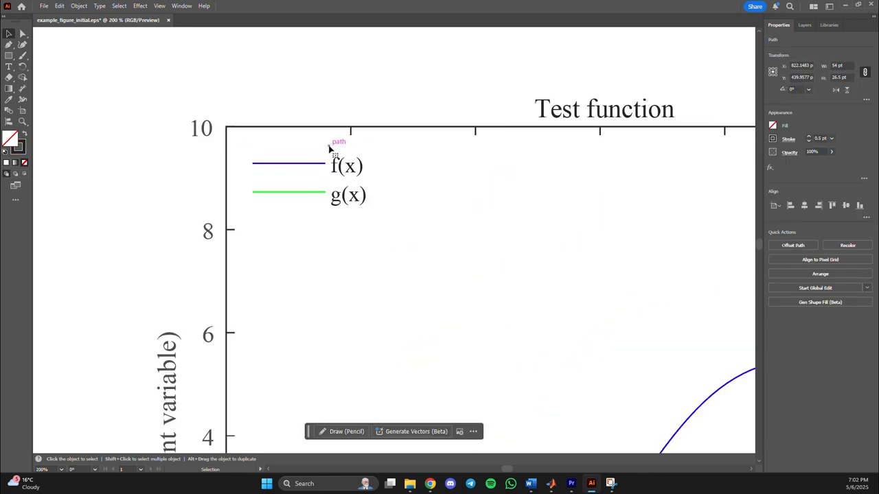
left_click(313, 151)
key("Delete")
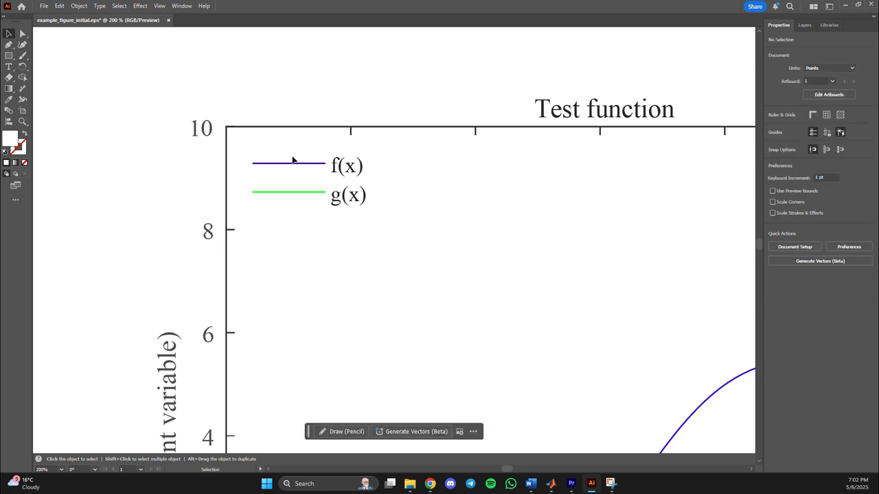
Move the legend lines and labels together down and to the right, away from the plot frame's corner.
left_click(351, 172)
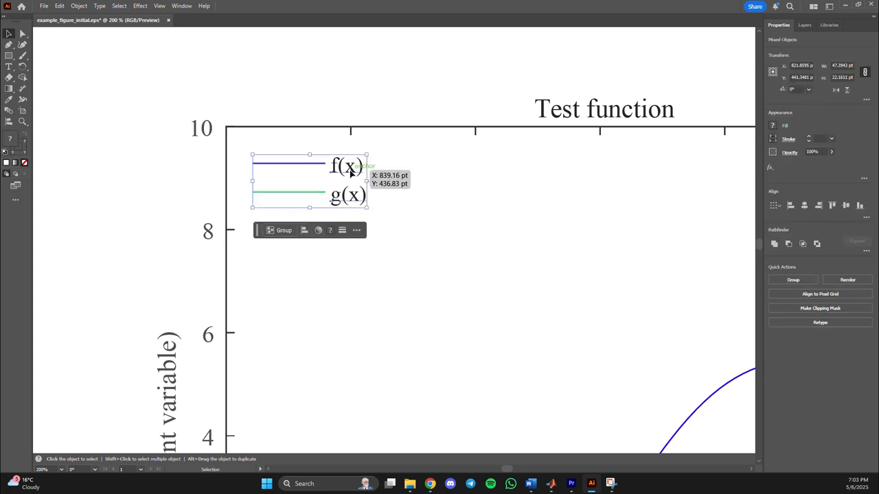
left_click_drag(351, 171, 393, 277)
left_click(472, 210)
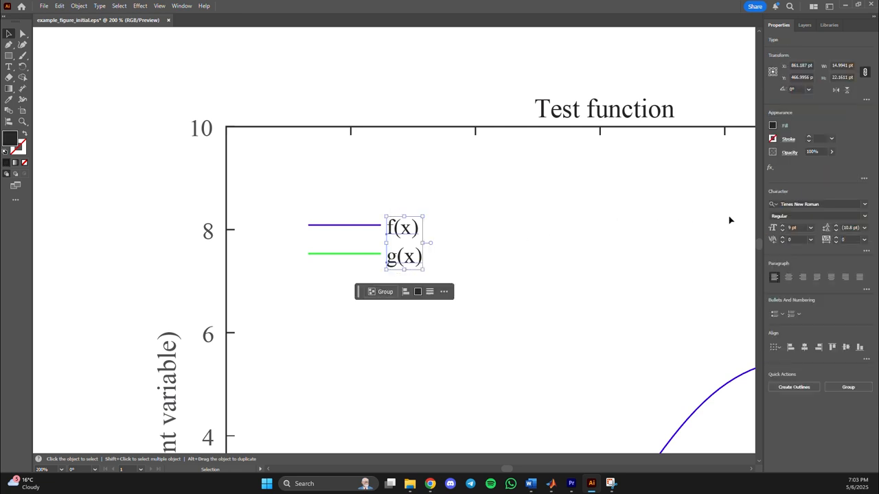
Set the font size of the f(x) and g(x) legend labels to 10 pt.
left_click(800, 227)
type("10")
key("Return")
left_click(427, 237)
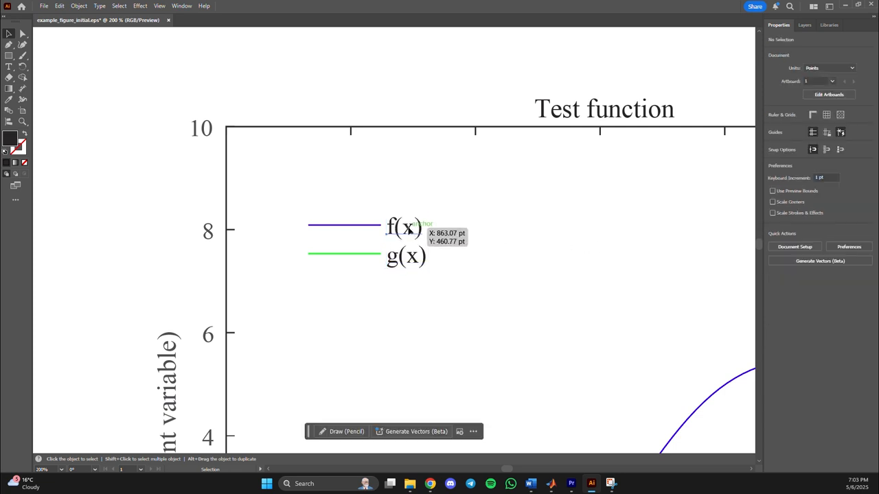
Space the legend entries apart and align the blue and green sample lines with their labels, leaving a small gap.
left_click_drag(410, 231, 367, 217)
left_click(374, 234)
left_click_drag(369, 256, 364, 261)
left_click(494, 236)
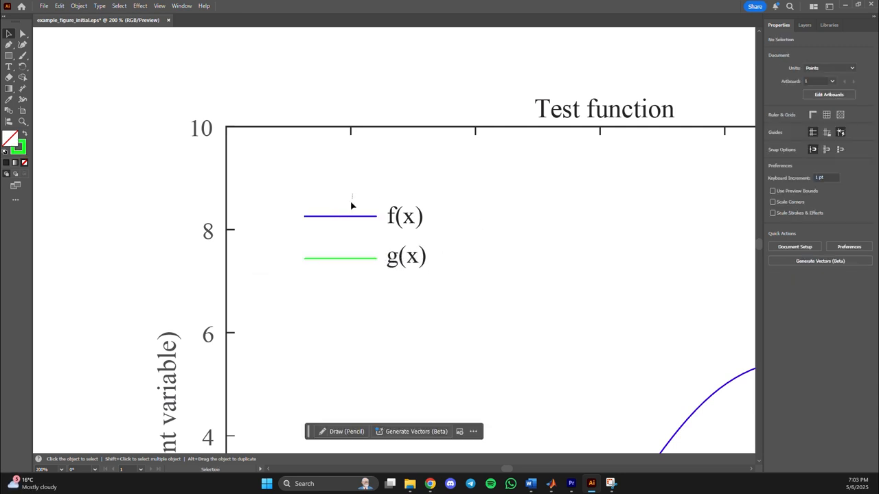
Set the stroke weight of both legend sample lines to 1.5 pt.
left_click_drag(351, 204, 313, 287)
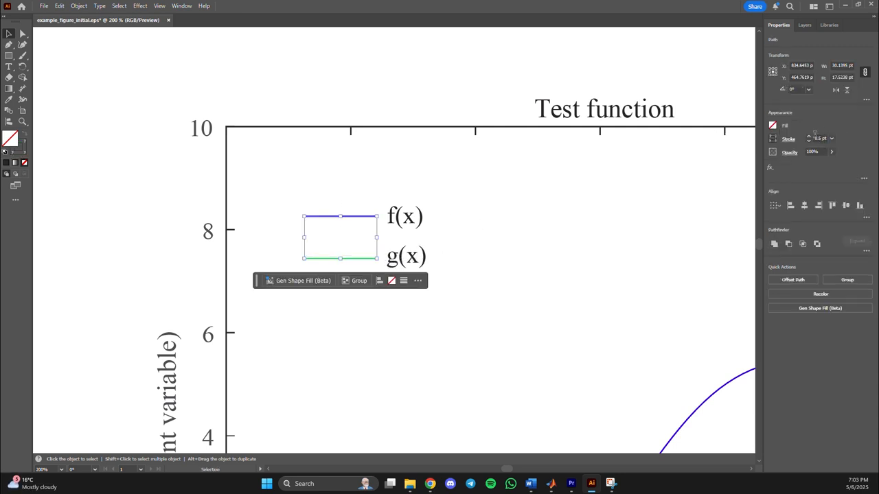
left_click(816, 138)
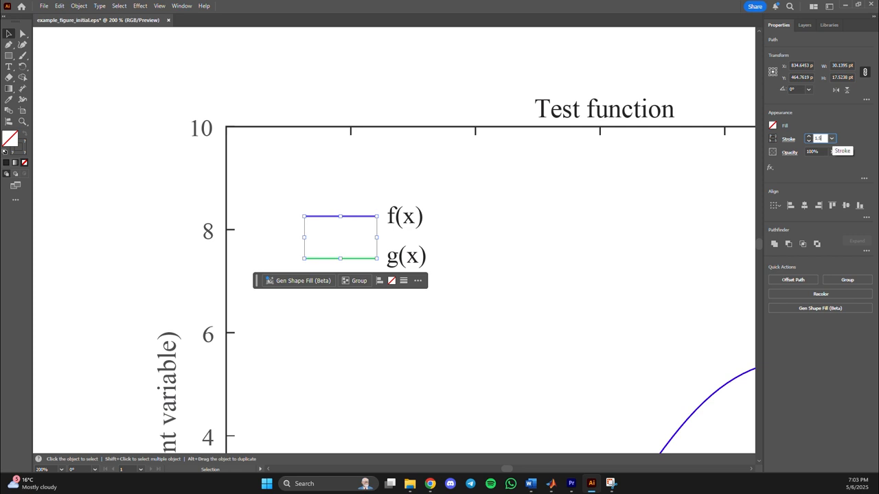
type("1.5")
key("Return")
left_click(634, 195)
scroll(330, 181, "down", 4)
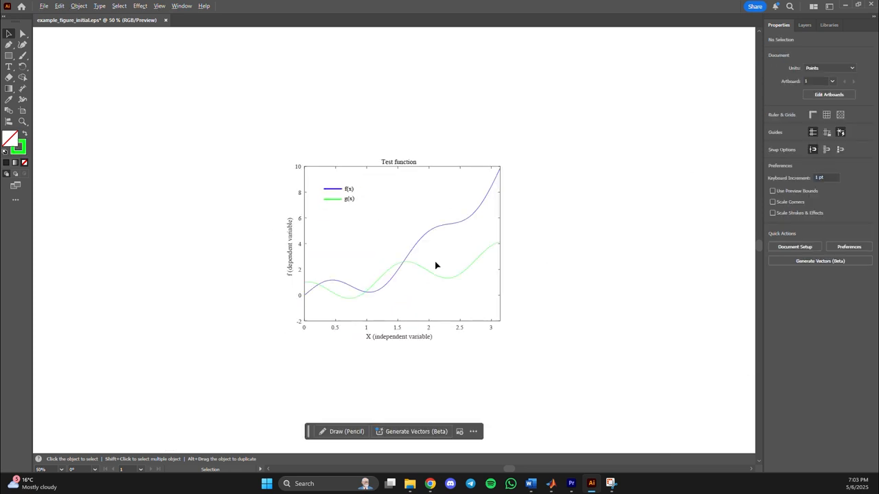
Isolate the plot group and set the stroke weight of the f(x) and g(x) curves to 1.5 pt.
scroll(435, 265, "up", 3)
double_click(464, 151)
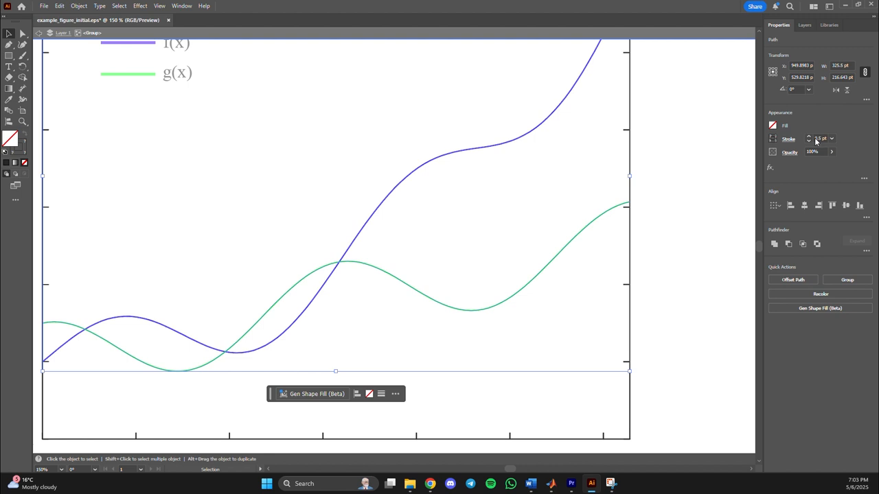
left_click(821, 139)
type("3")
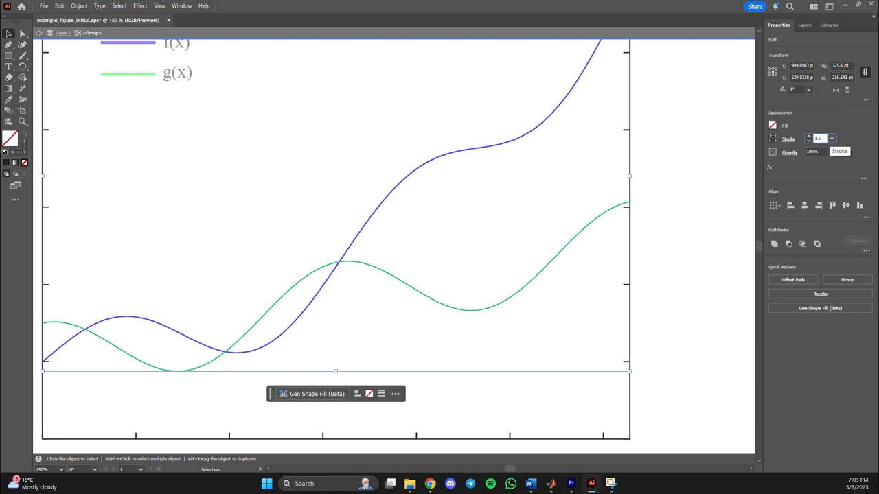
key("Return")
left_click(562, 169)
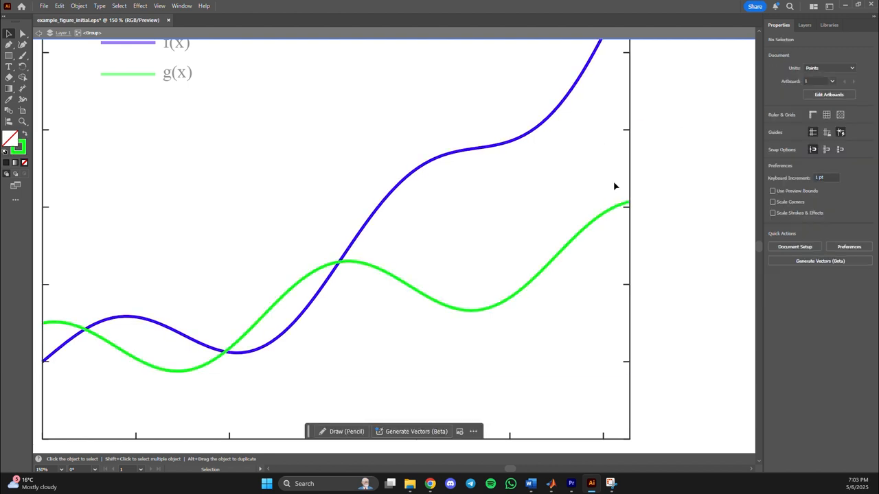
Increase the stroke weight of the plot frame and its ticks by one increment, and exit the isolation.
scroll(644, 181, "up", 5)
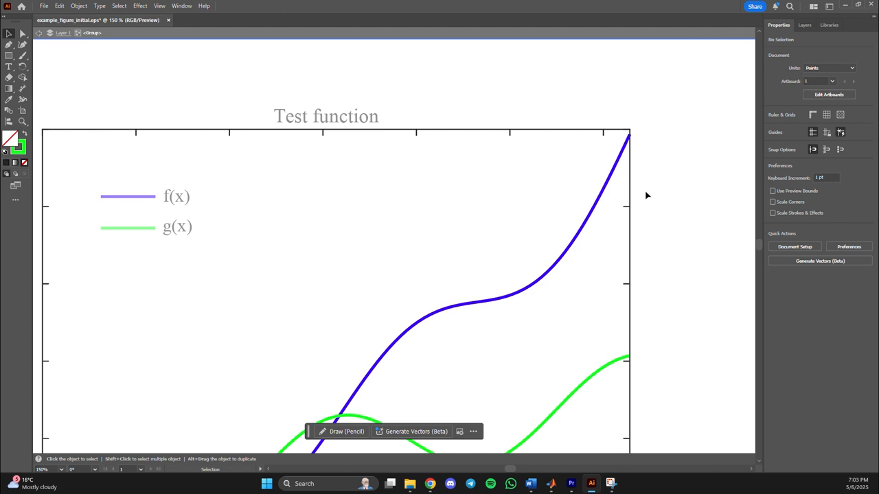
left_click(625, 206)
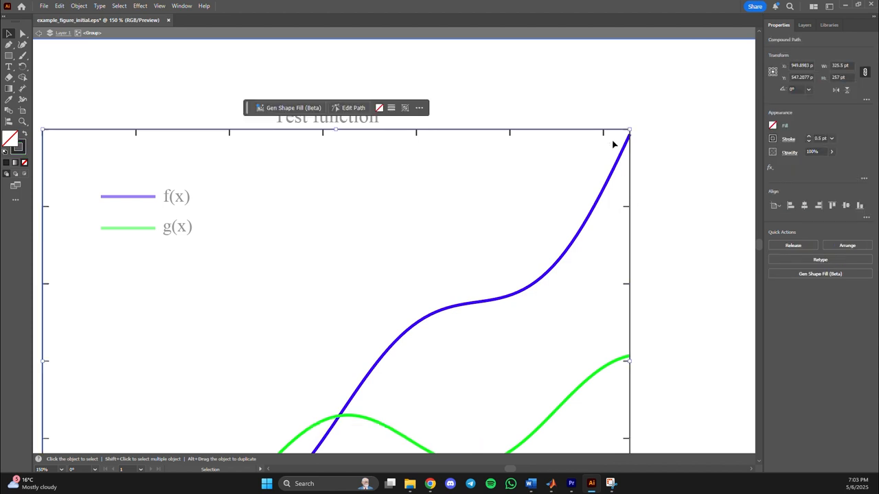
left_click(809, 136)
left_click(662, 141)
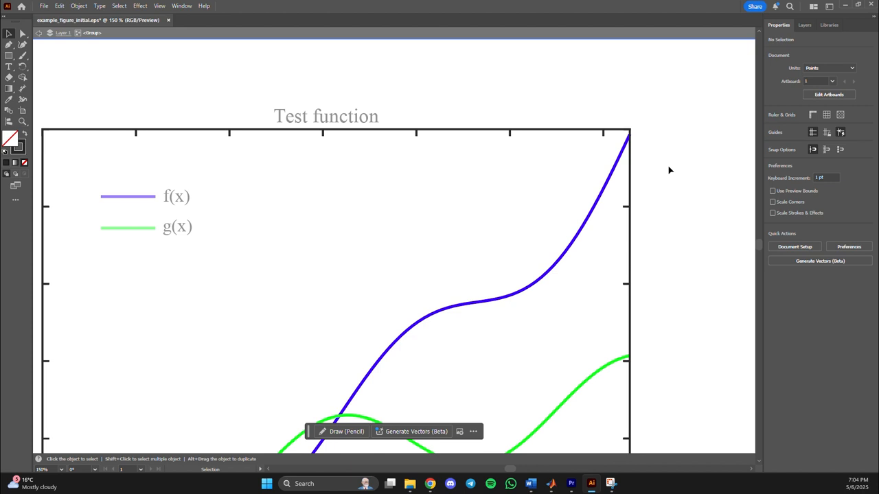
key("Escape")
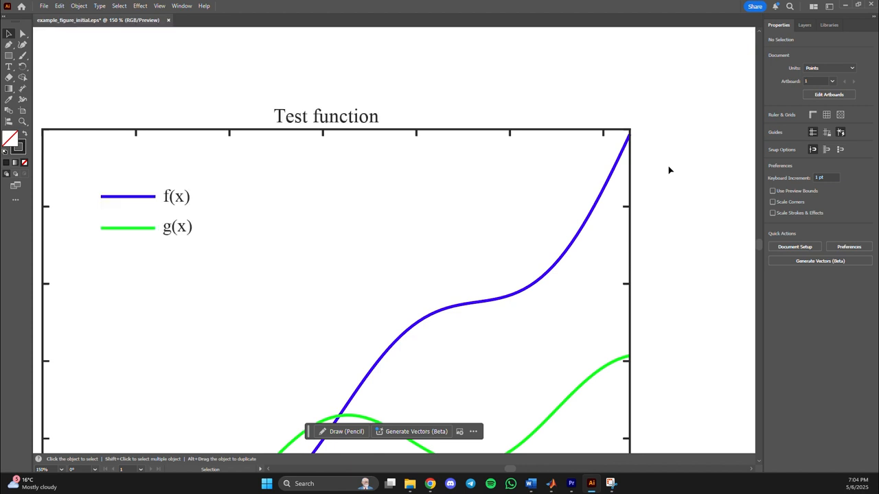
Set the font size of all the x-axis tick labels to 15 pt.
key("ctrl+0")
scroll(618, 352, "up", 1, "alt")
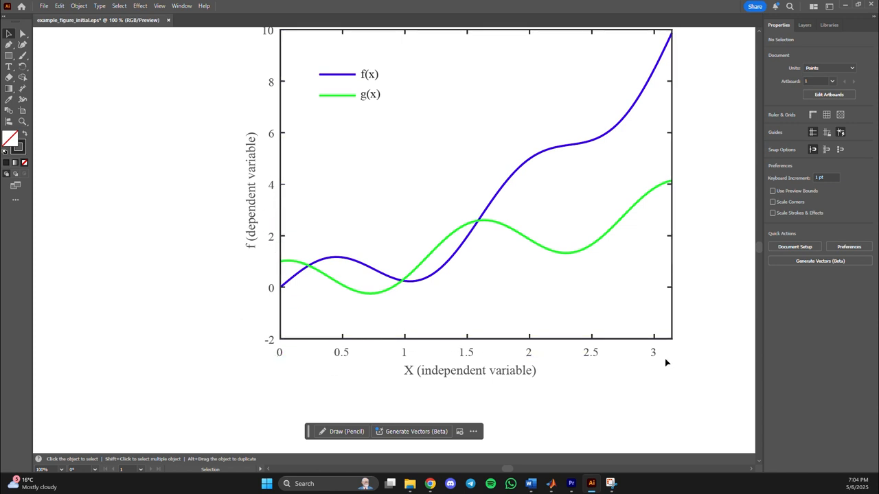
left_click(274, 359)
left_click(800, 227)
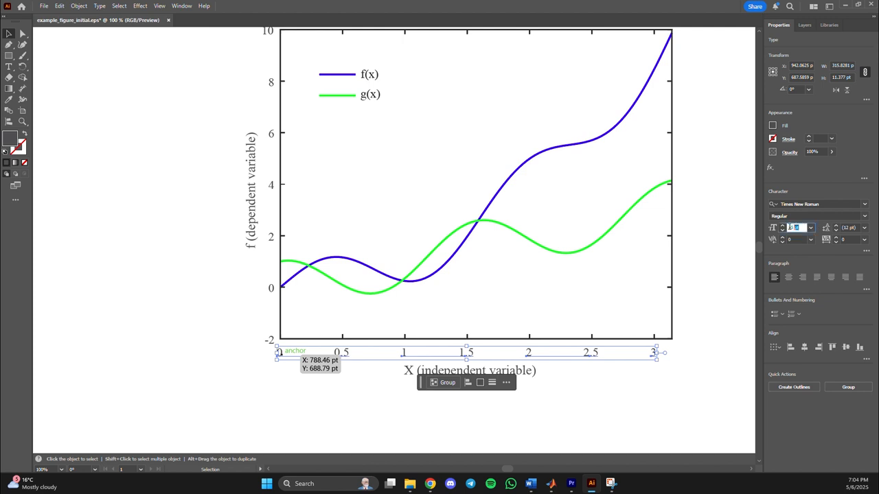
type("15")
key("Return")
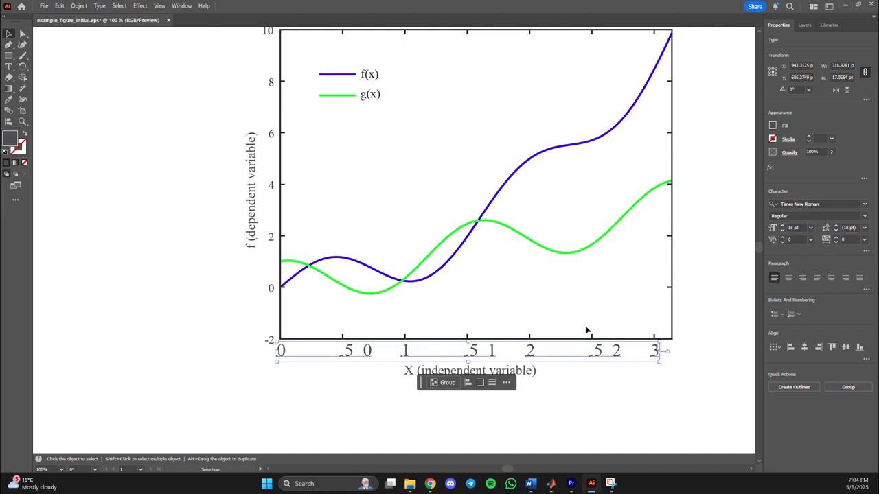
left_click(598, 395)
left_click(654, 352)
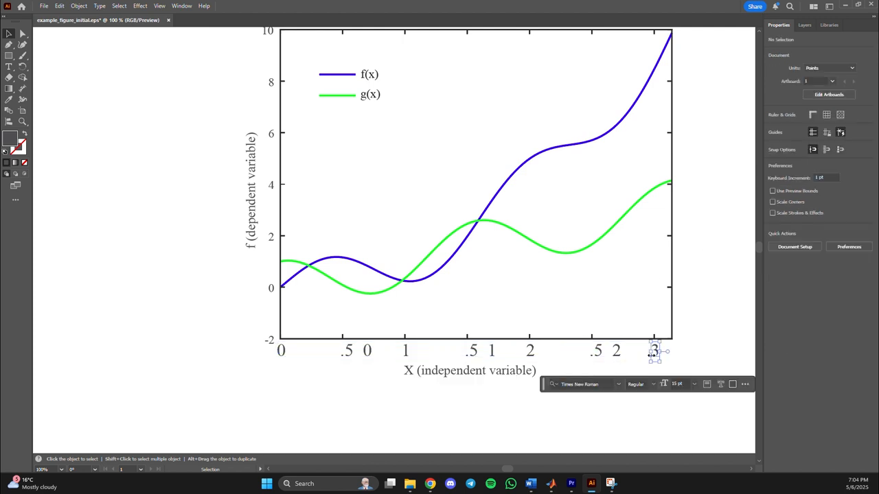
left_click(590, 369)
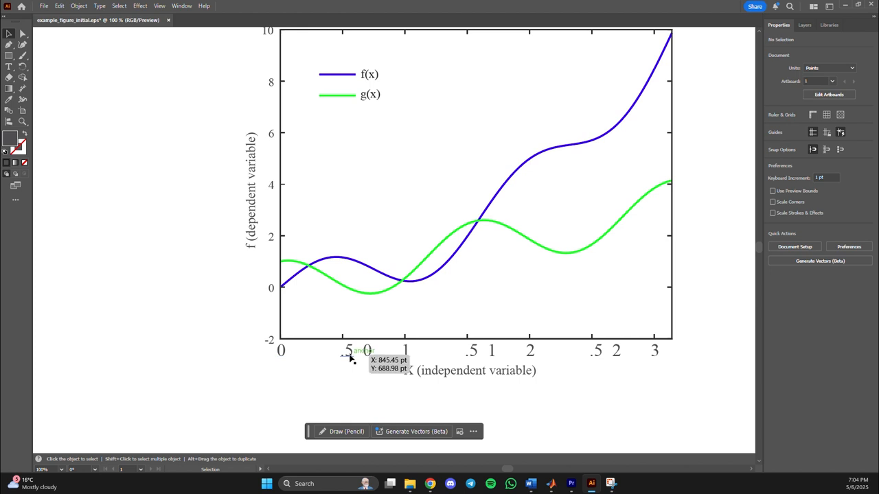
Replace the text object holding two spaced zeros with a copy of the .5 label placed at the x-axis origin and edited to 0.
left_click_drag(327, 361, 315, 397)
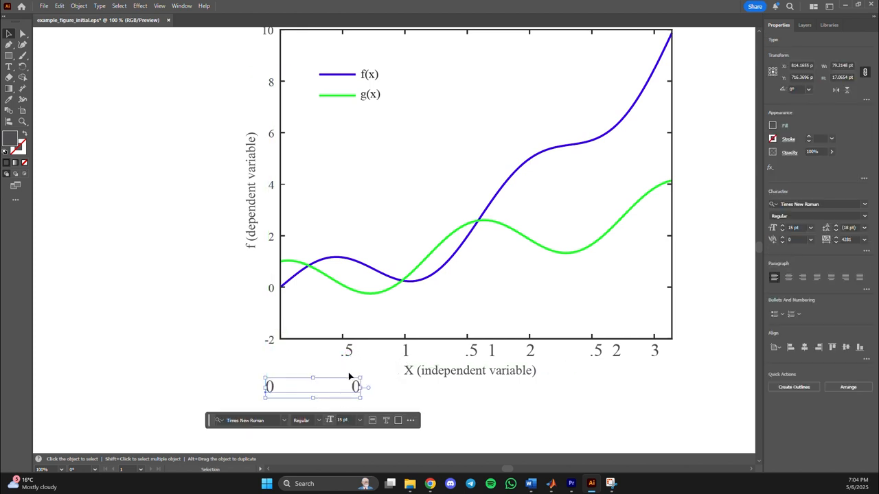
key("Delete")
left_click(348, 355)
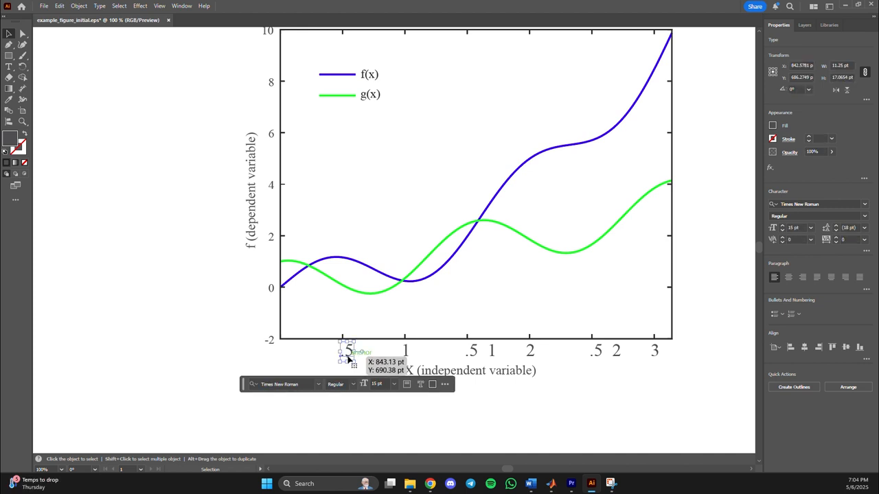
key("ctrl+c")
key("ctrl+v")
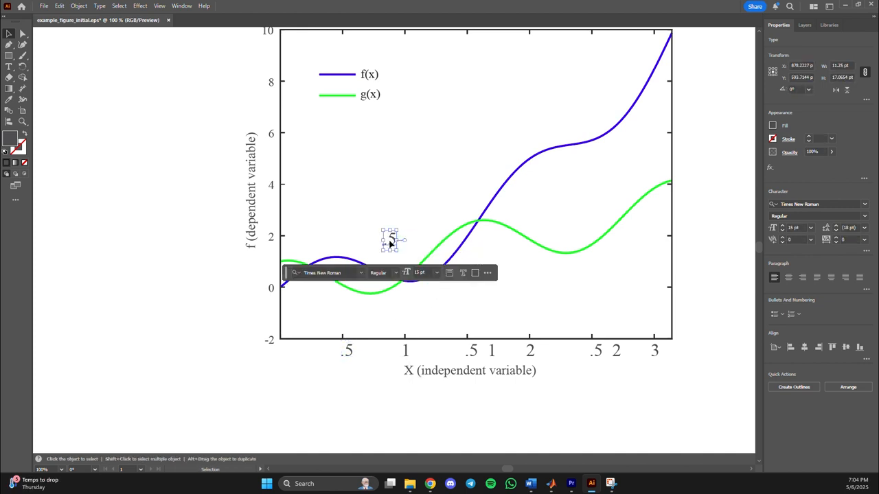
left_click_drag(390, 243, 275, 354)
double_click(283, 354)
key("BackSpace")
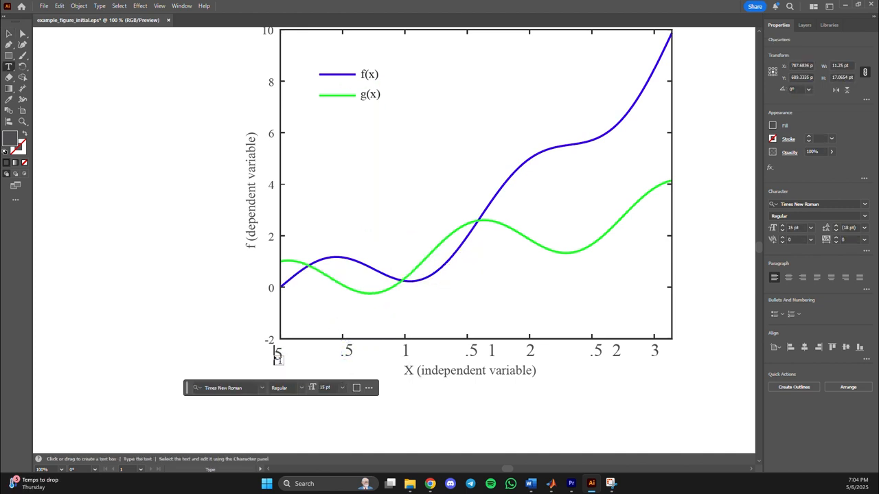
type("0")
key("Delete")
key("Escape")
Change the first .5 tick label to 0.5 and centre it beneath its tick.
double_click(343, 352)
type("0")
key("Escape")
left_click_drag(352, 352, 342, 356)
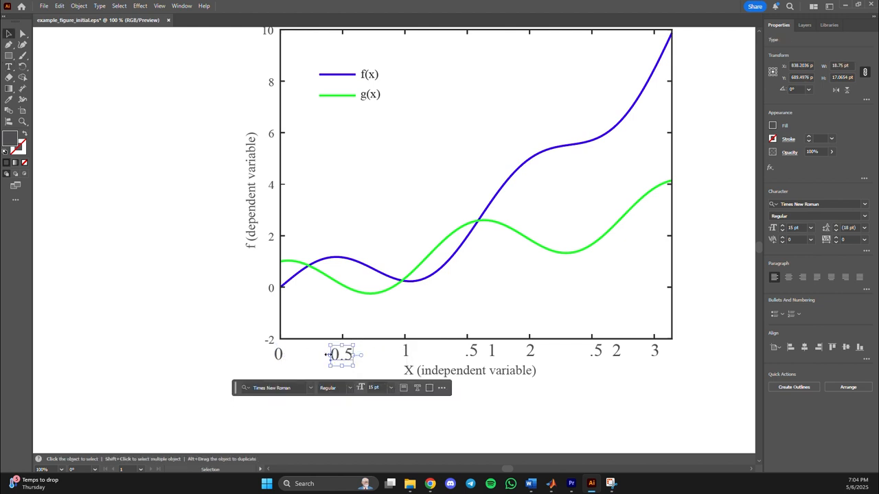
Delete the x-axis text objects that hold the spaced pairs of 1s and 2s.
left_click(406, 351)
left_click(491, 352, "shift")
key("Delete")
left_click(529, 352)
left_click(617, 352, "shift")
key("Delete")
Change the last .5 tick label to 2.5 and centre it beneath its tick.
double_click(593, 353)
type("2")
left_click_drag(605, 352, 600, 357)
Change the middle .5 tick label to 1.5 and place a copy of the 0.5 label, edited to 1.0, under its tick.
double_click(468, 352)
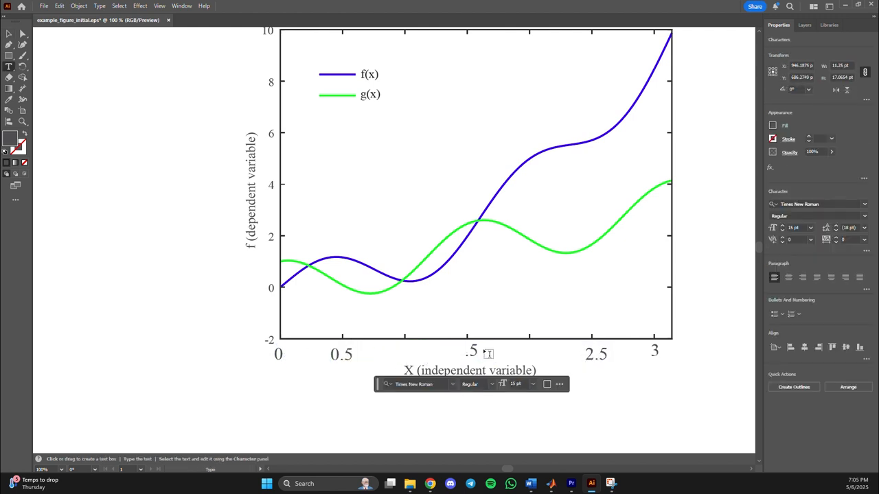
type("1")
left_click(342, 355)
key("ctrl+c")
key("ctrl+v")
left_click_drag(394, 242, 408, 353)
double_click(410, 351)
type("1.0")
Place a copy of the 1.5 label beneath the x-axis tick for 2 and edit it to 2.0.
left_click(474, 355)
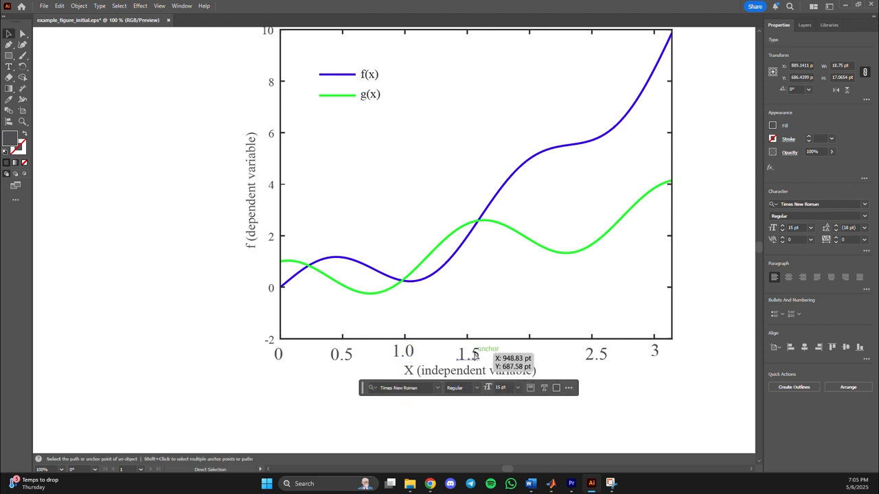
key("ctrl+c")
key("ctrl+v")
left_click_drag(397, 241, 535, 356)
double_click(534, 356)
type("2.0")
Change the 3 tick label on the x-axis to 3.0 and centre it beneath its tick.
left_click(659, 351)
type(".0")
key("Escape")
left_click_drag(661, 357, 653, 357)
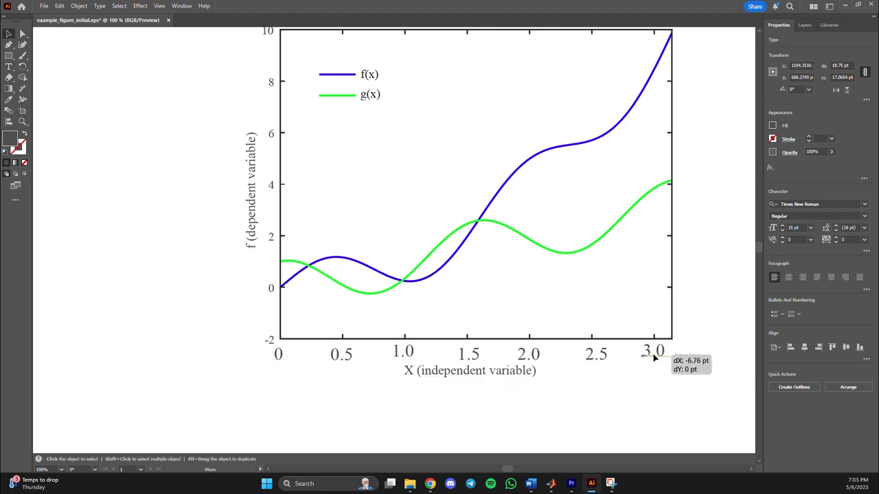
Bottom-align all x-axis tick labels and nudge them up 2 pt toward the axis.
left_click_drag(281, 359, 689, 360)
left_click(258, 355)
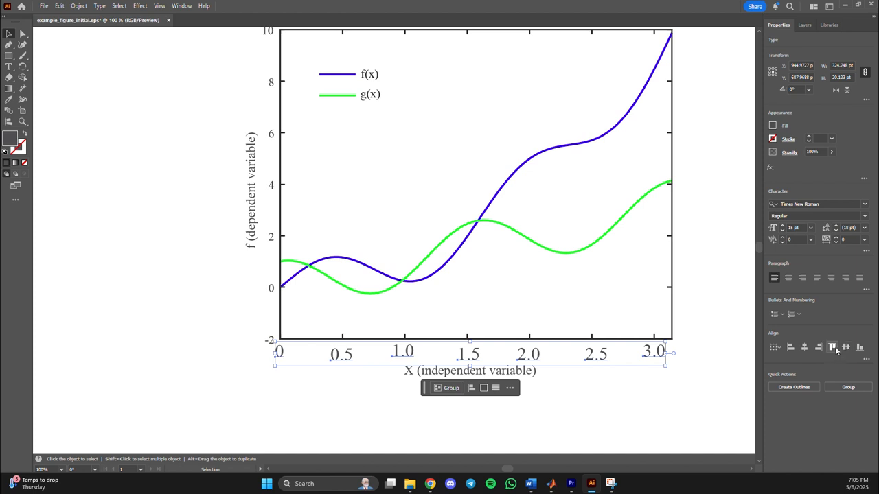
left_click(859, 347)
left_click(859, 347)
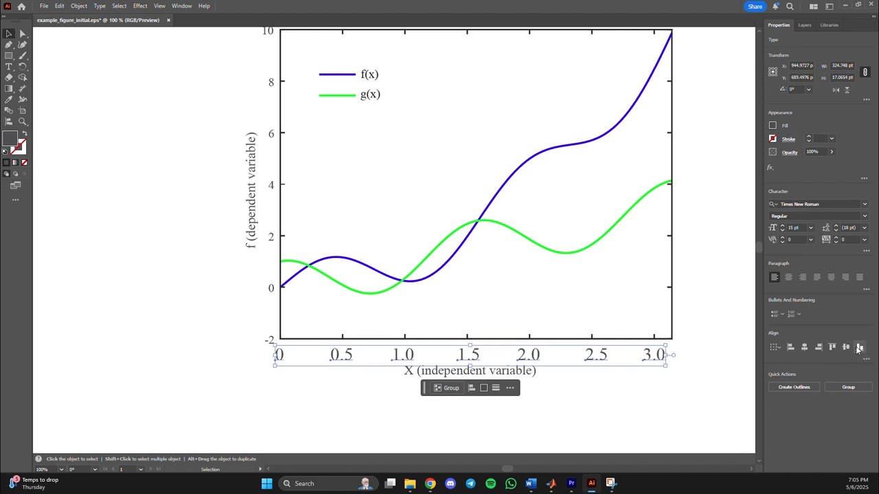
key("Up")
key("Up")
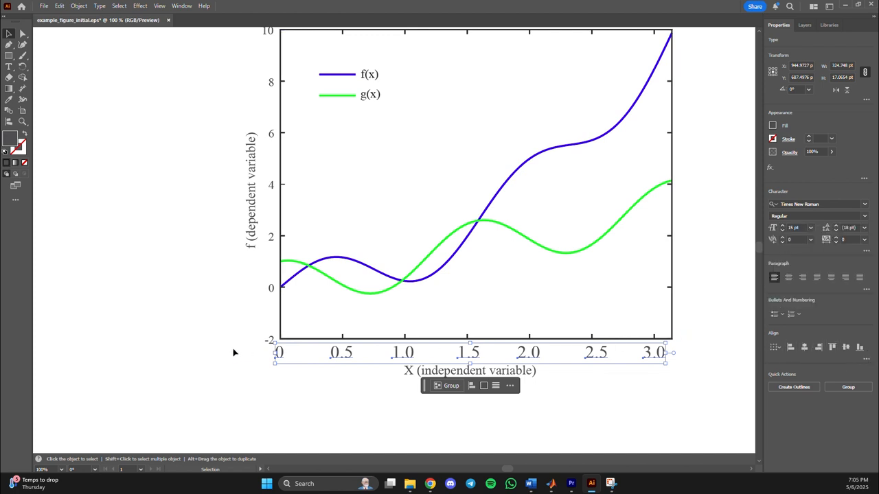
left_click(692, 358)
Set all y-axis tick labels to 15 pt and shift them about 4 pt left, away from the axis.
scroll(375, 355, "up", 3)
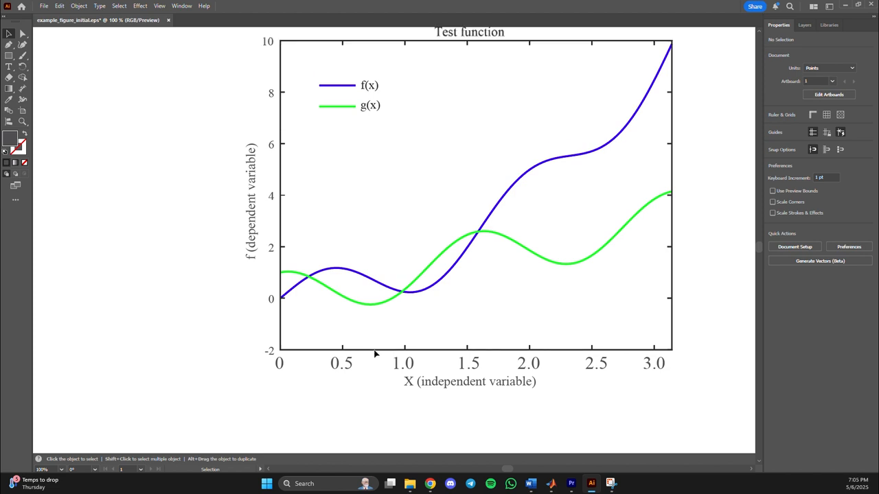
left_click_drag(267, 67, 276, 392)
left_click_drag(803, 229, 763, 232)
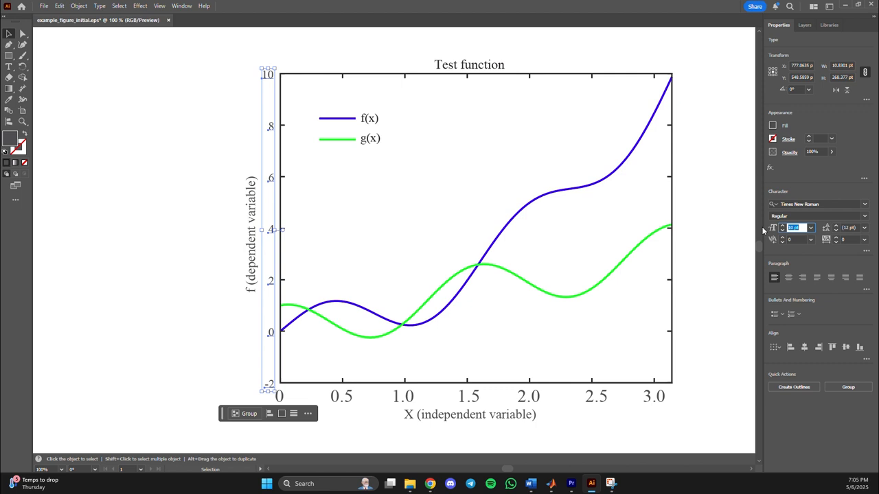
type("15")
key("Return")
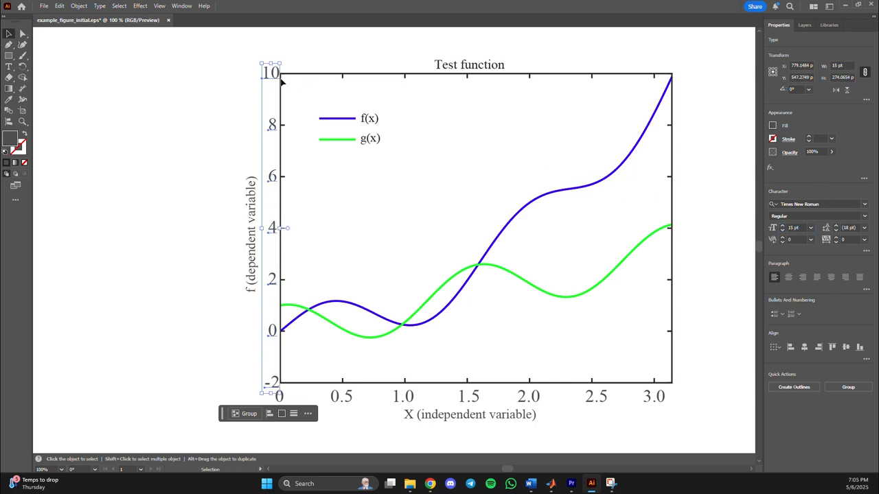
left_click_drag(271, 78, 268, 83)
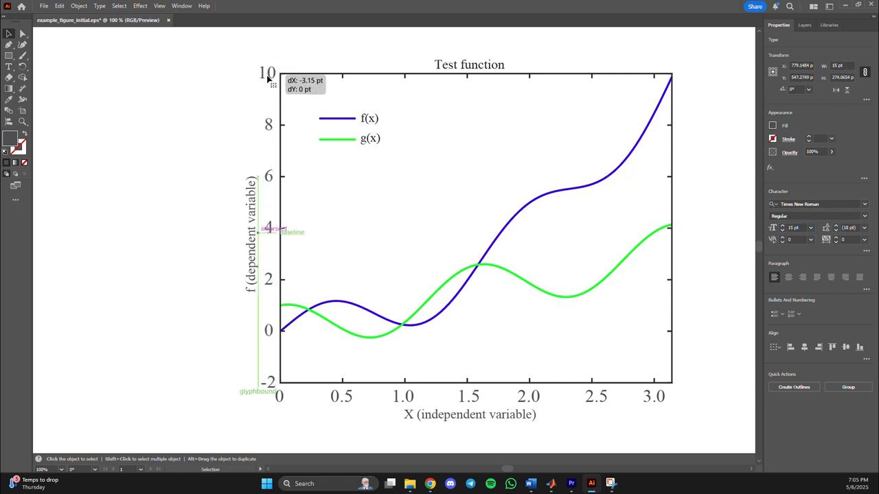
left_click(323, 224)
Move the -2 label slightly up, clear of the x-axis 0 label, and right-align all y-axis tick labels.
left_click_drag(273, 383, 266, 382)
left_click(818, 348)
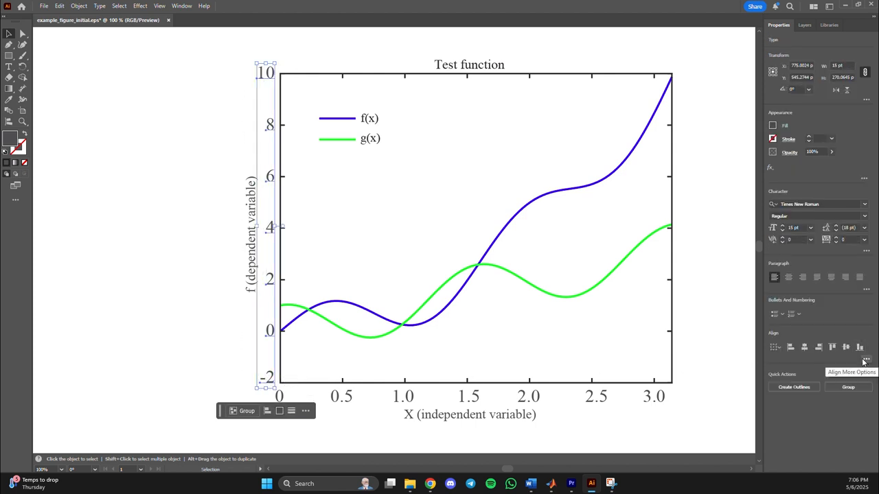
left_click(337, 202)
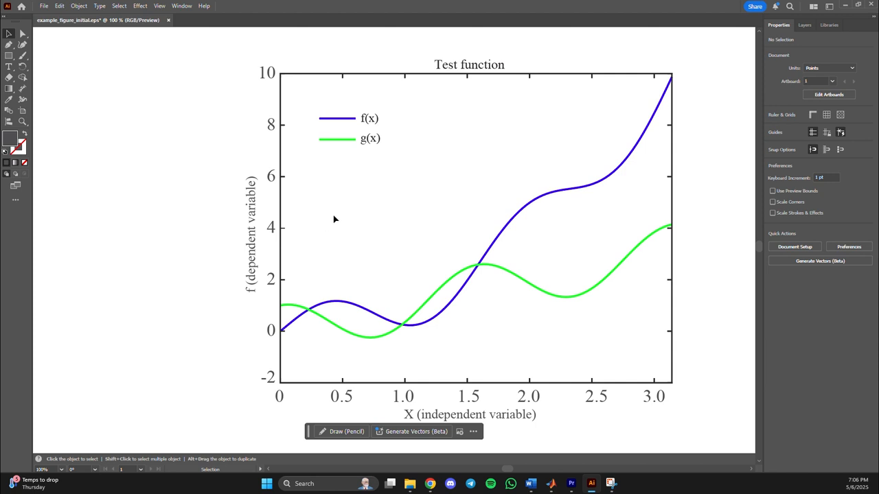
Move the y-axis title slightly away from the tick labels and set both axis titles to 17 pt.
left_click_drag(250, 206, 249, 209)
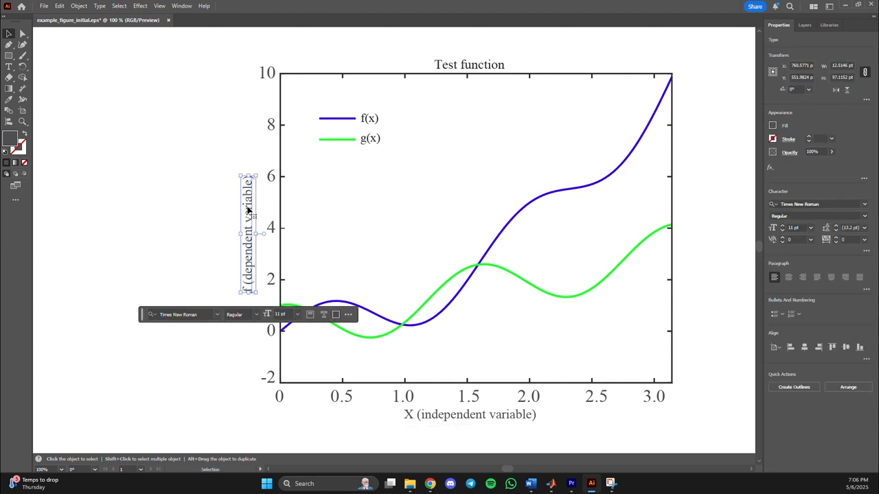
left_click(452, 416, "shift")
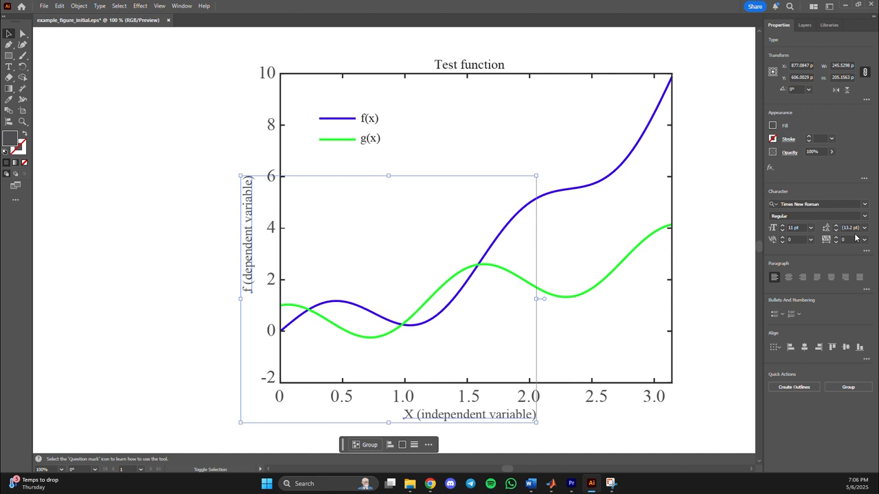
left_click(794, 227)
type("17")
key("Return")
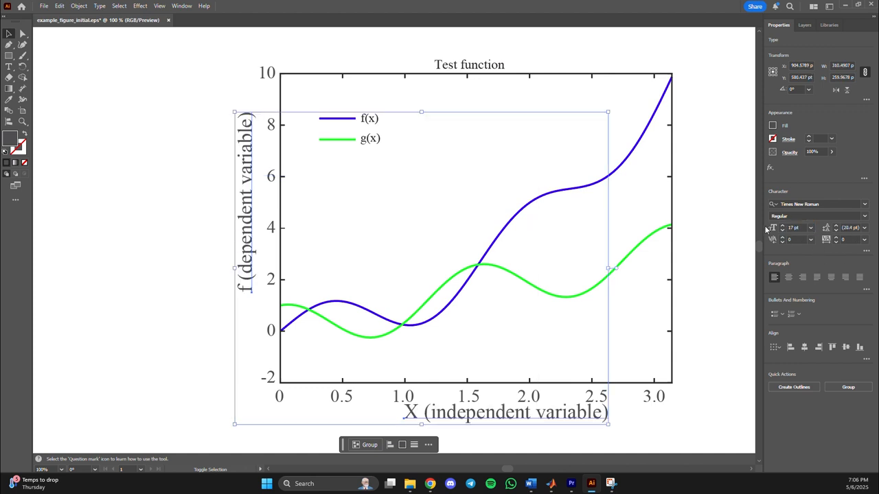
Centre the y-axis title along its axis and the x-axis title beneath the tick labels, with clearance from the numbers.
left_click(263, 231)
left_click_drag(252, 231, 249, 256)
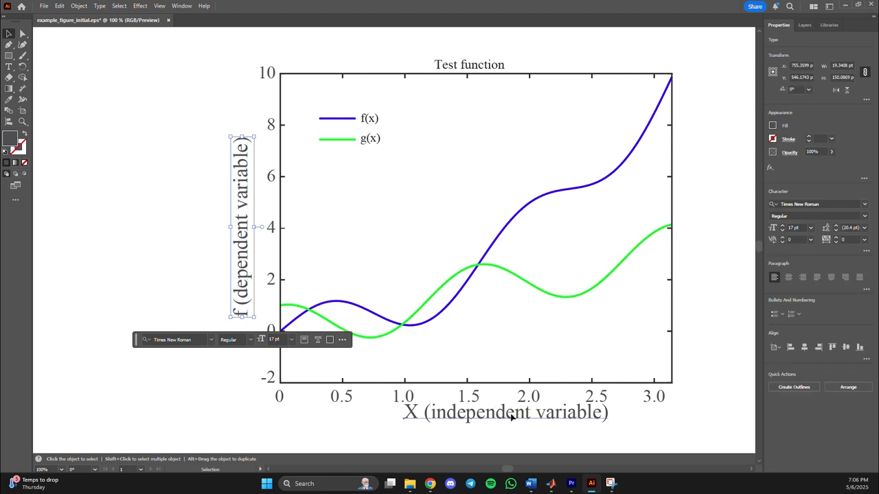
left_click_drag(513, 416, 481, 427)
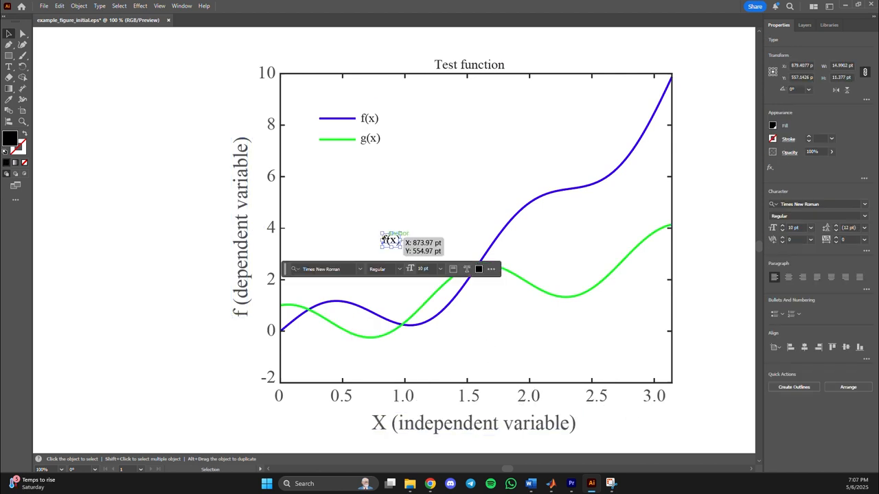
left_click(411, 200)
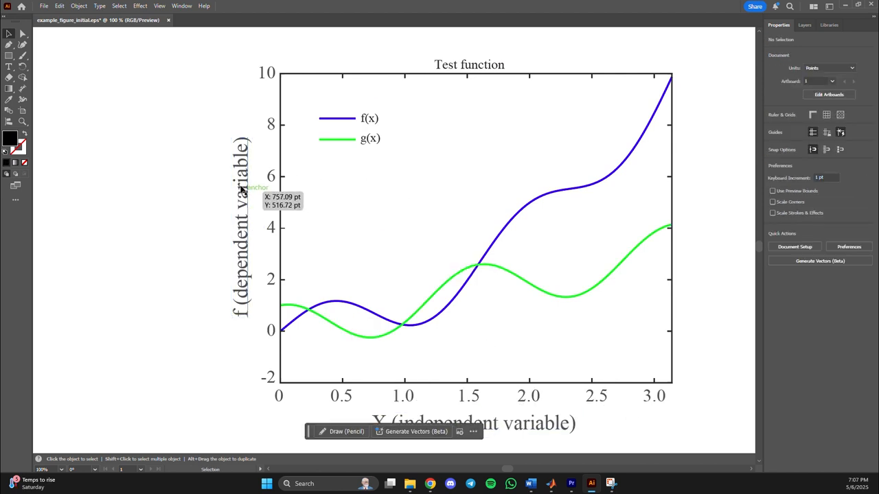
Fill all tick labels, both axis titles, the plot title and the legend labels with black.
left_click_drag(231, 59, 268, 393)
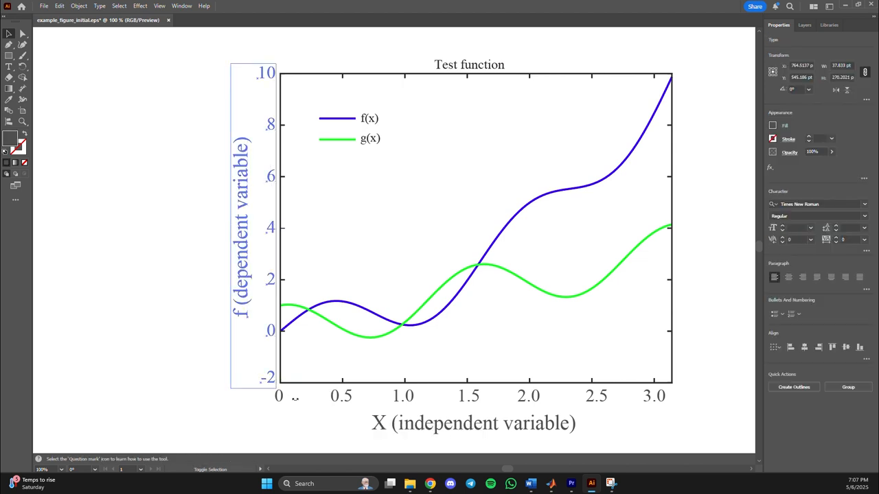
left_click(281, 431, "shift")
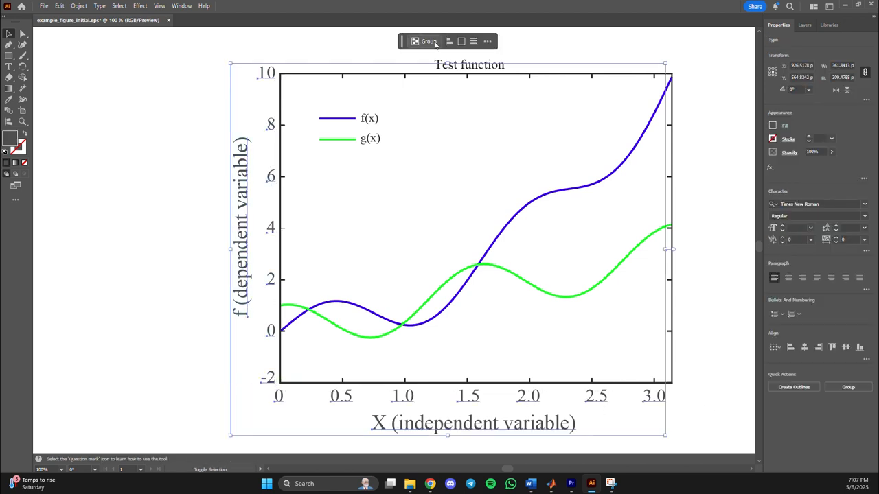
left_click(470, 70, "shift")
left_click_drag(386, 109, 365, 162)
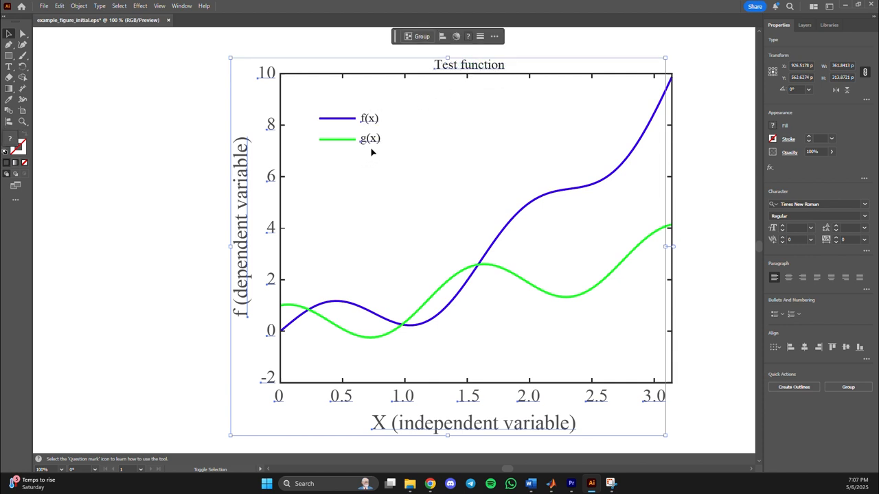
left_click(774, 128)
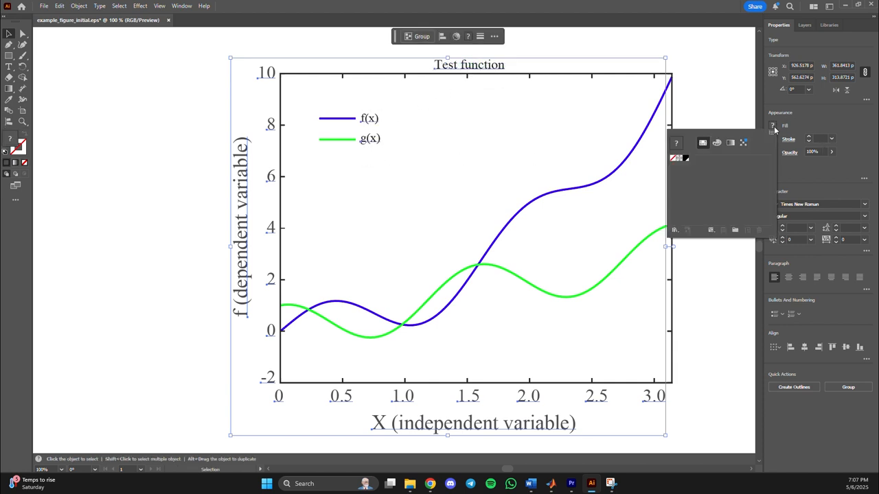
left_click(686, 159)
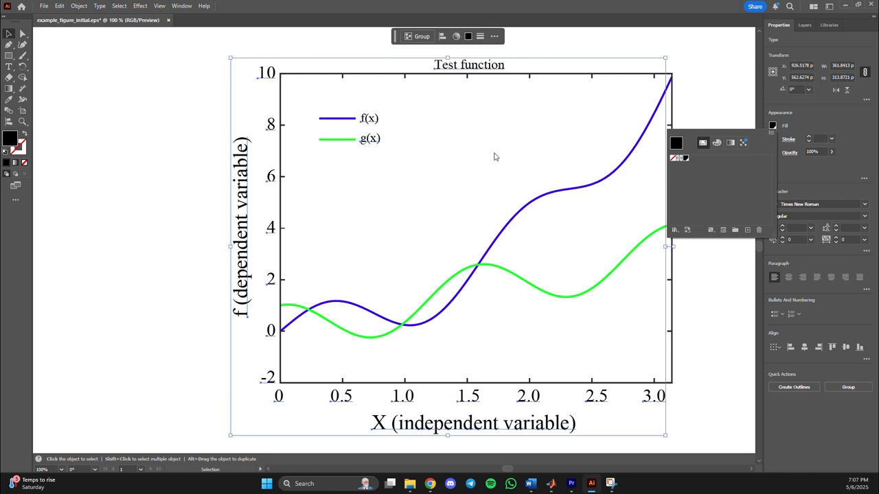
left_click(430, 161)
left_click(383, 190)
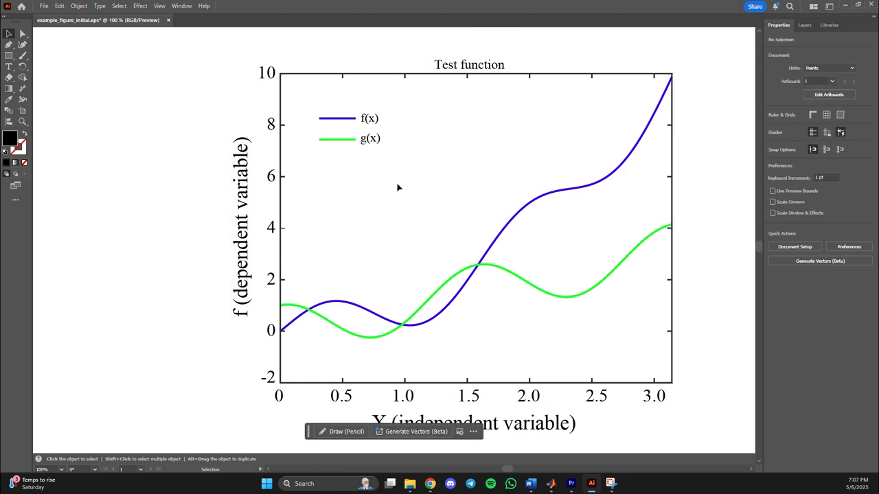
Set the plot title Test function to 20 pt and centre it above the plot frame.
left_click(480, 65)
left_click(772, 227)
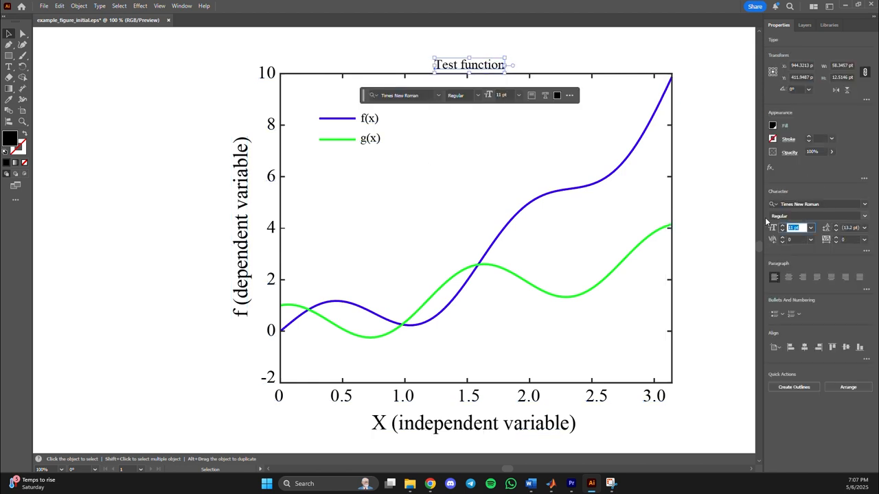
type("20")
key("Return")
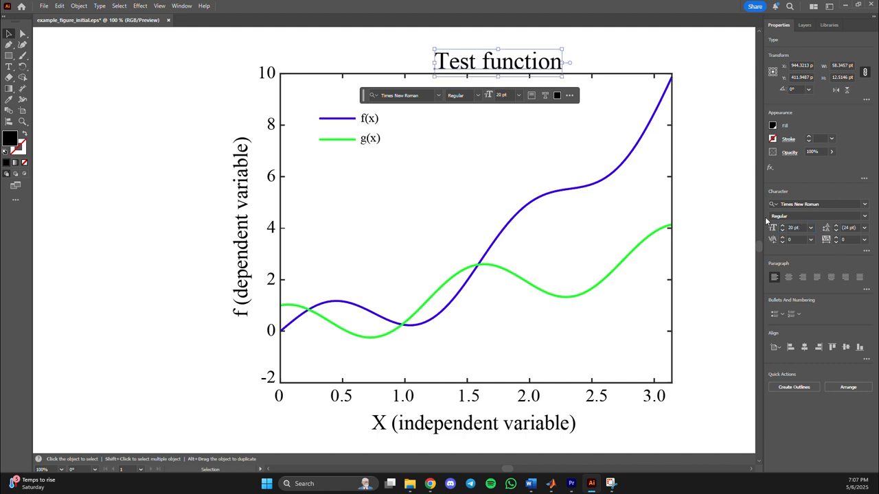
left_click_drag(521, 69, 480, 57)
left_click(484, 118)
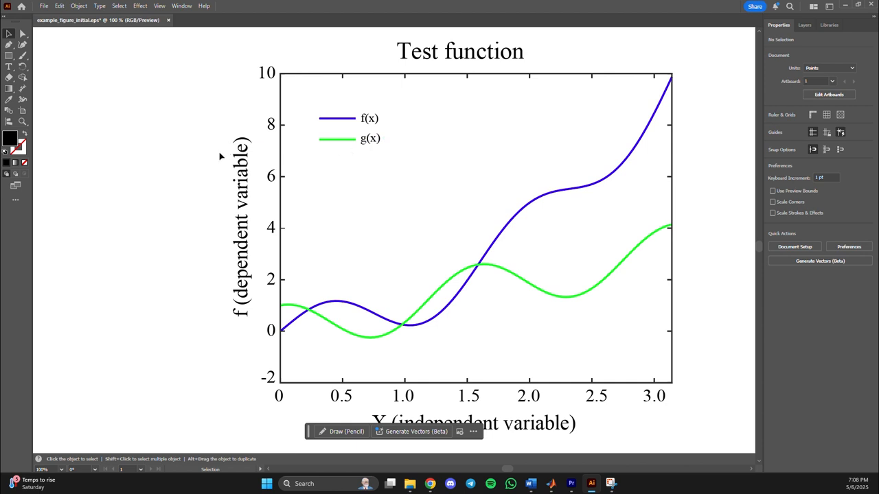
Paste a copy of the group holding the plot frame and curves, merging the conflicting K=100 swatch.
scroll(221, 157, "down", 1)
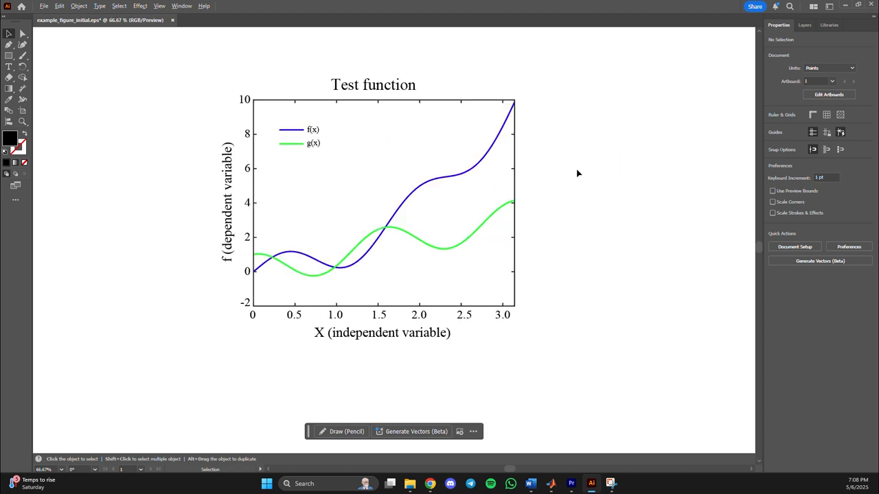
scroll(576, 174, "up", 1)
scroll(532, 253, "down", 1)
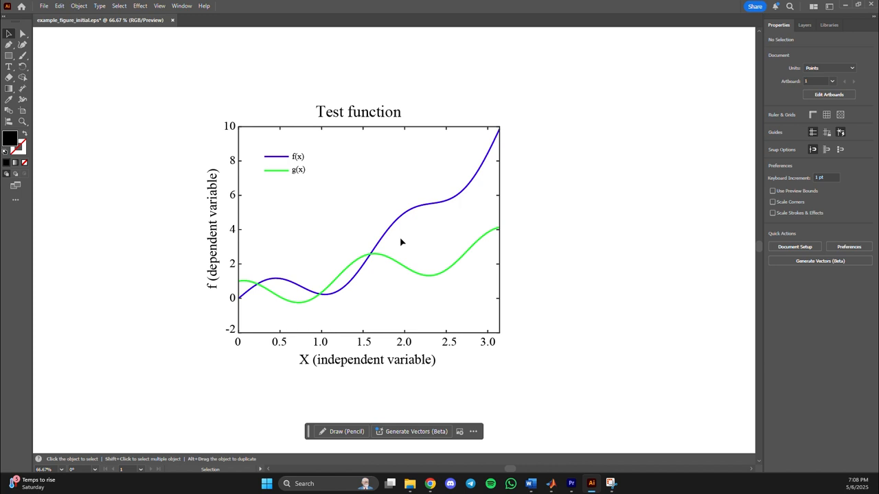
scroll(90, 194, "down", 1)
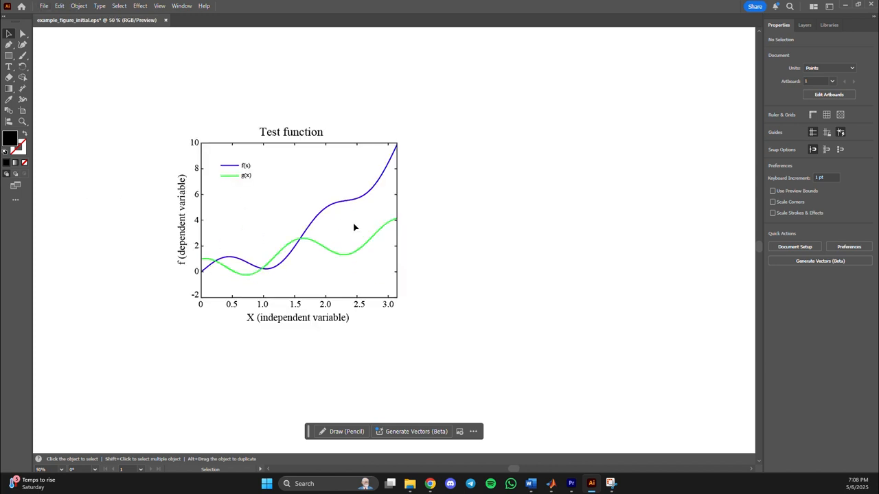
scroll(354, 227, "up", 1)
left_click(372, 120)
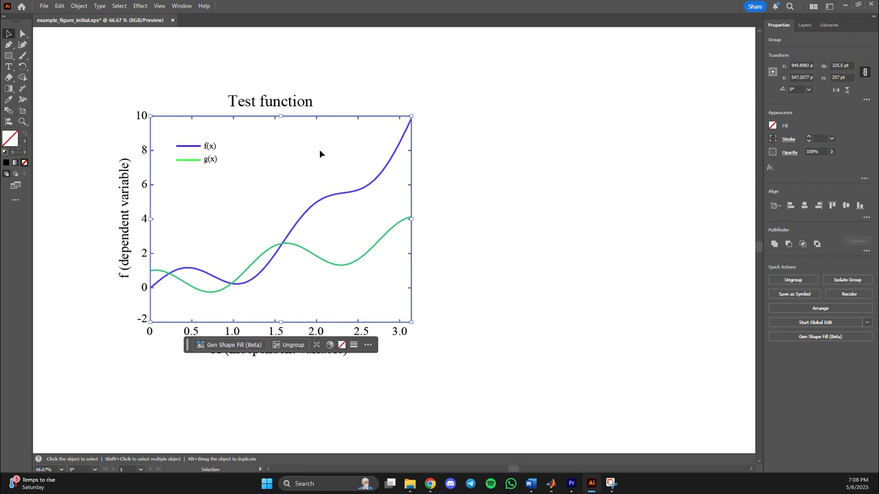
key("a")
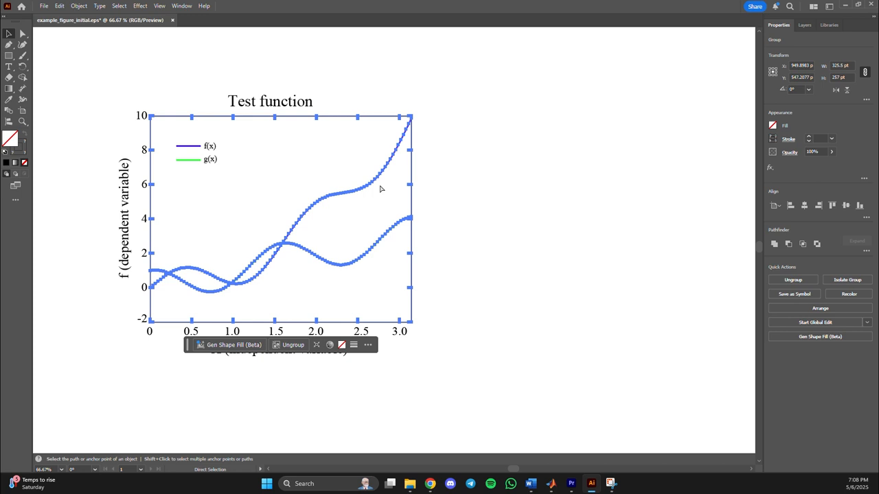
key("ctrl+v")
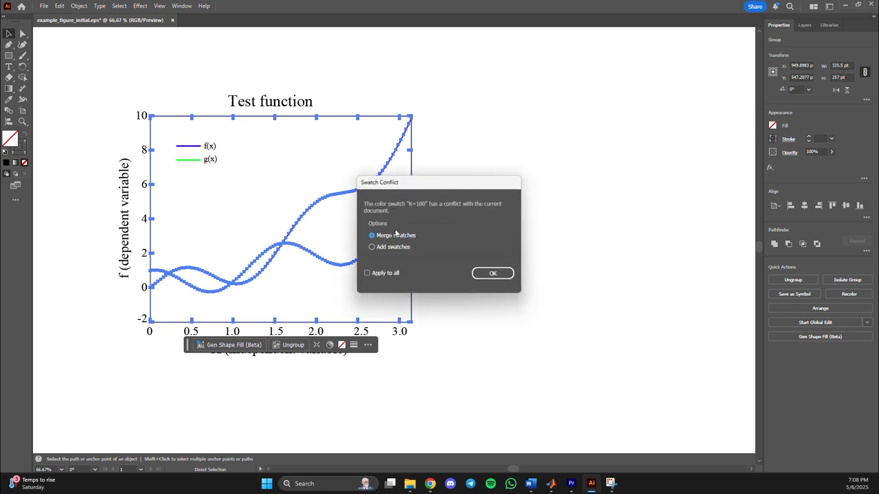
left_click(492, 274)
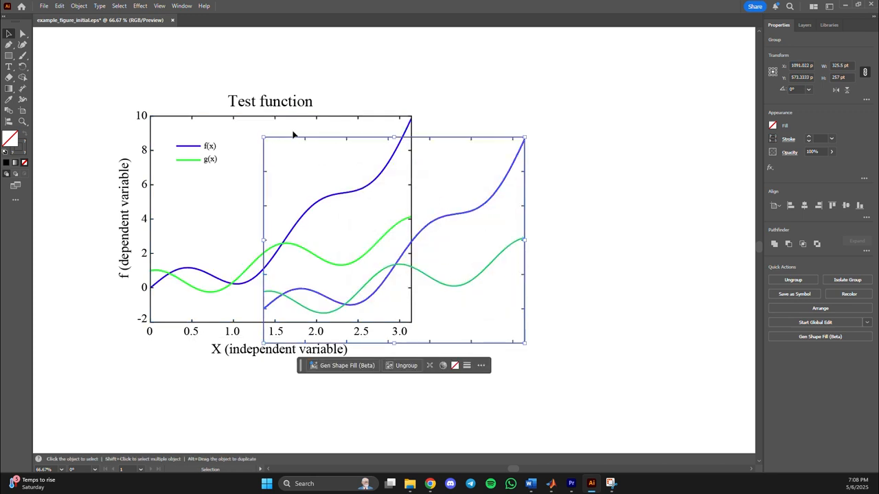
Place the copied plot to the right of the original, level with it, and narrow it to about half its width.
left_click_drag(293, 134, 487, 119)
left_click_drag(721, 219, 595, 218)
left_click(618, 254)
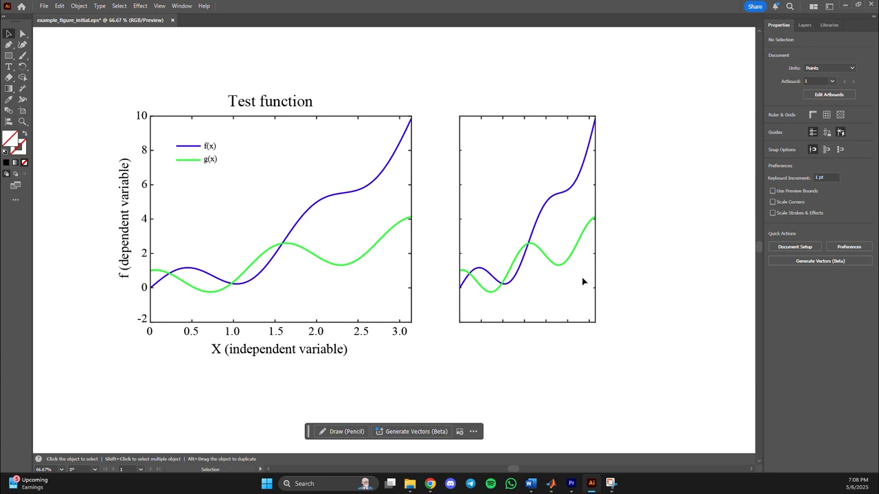
Delete the 0.5, 1.5 and 2.5 tick marks from the bottom edge of the narrowed plot copy.
double_click(482, 323)
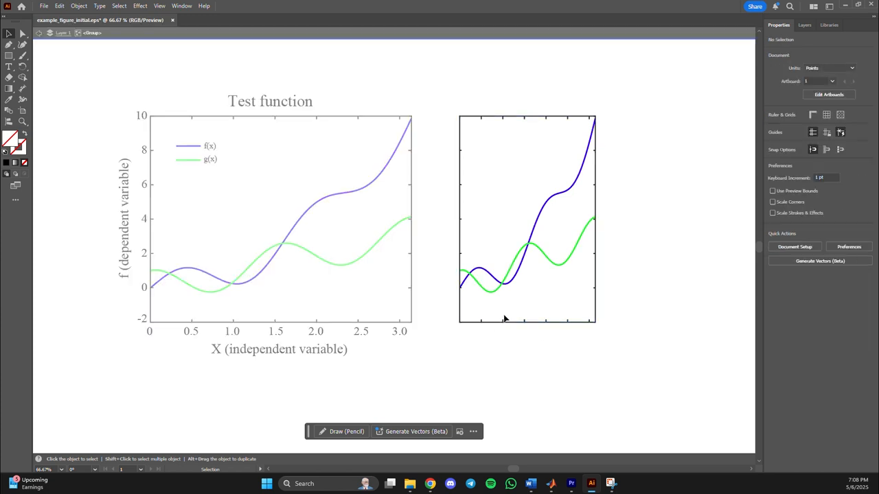
double_click(481, 322)
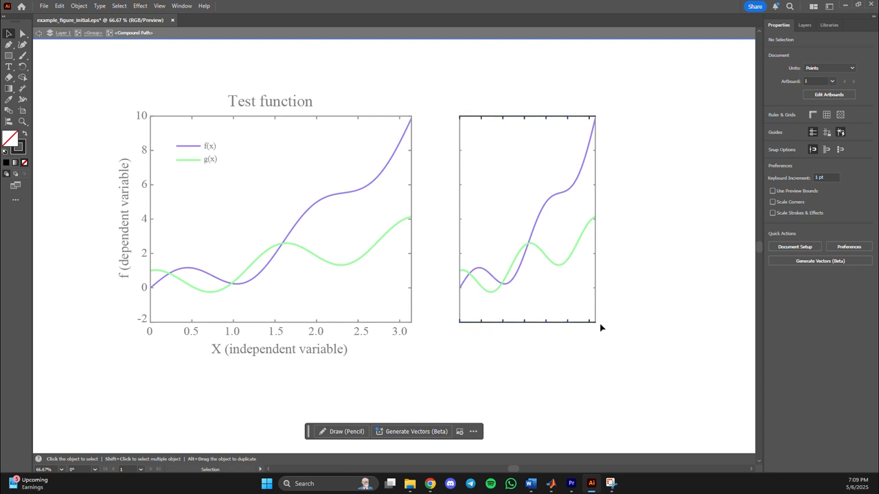
left_click(482, 321)
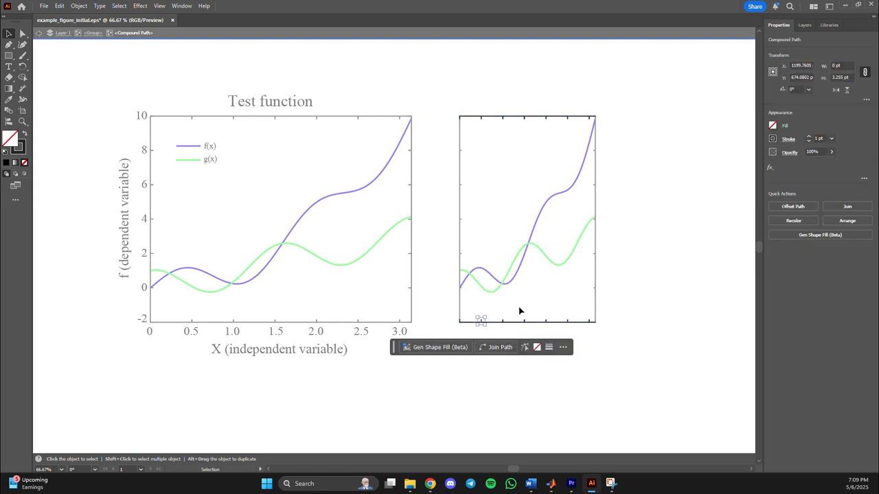
key("Delete")
left_click(524, 322)
key("Delete")
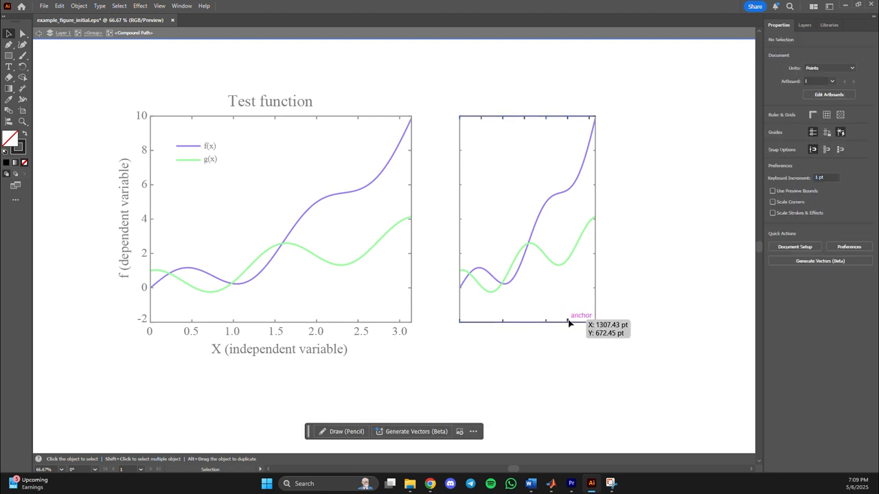
left_click(569, 321)
key("Delete")
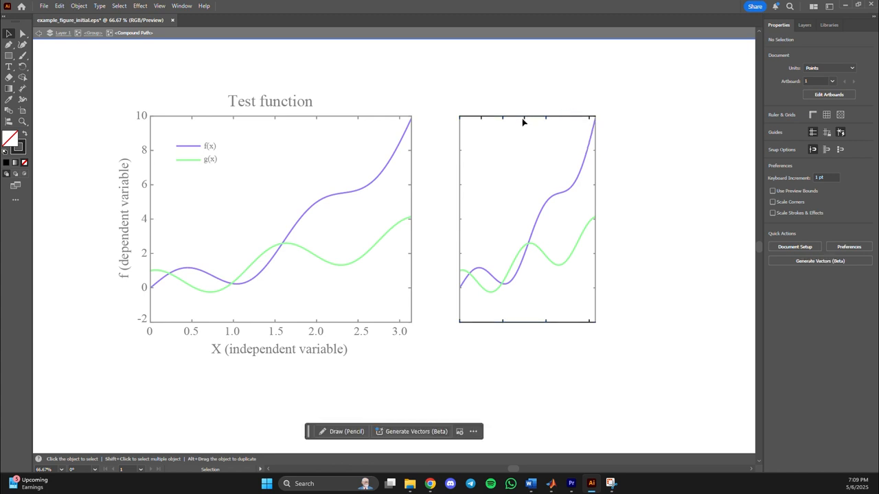
Remove the matching half-unit tick marks from the top edge of the narrowed plot and leave its isolated group.
left_click(481, 120)
left_click(574, 111)
double_click(586, 106)
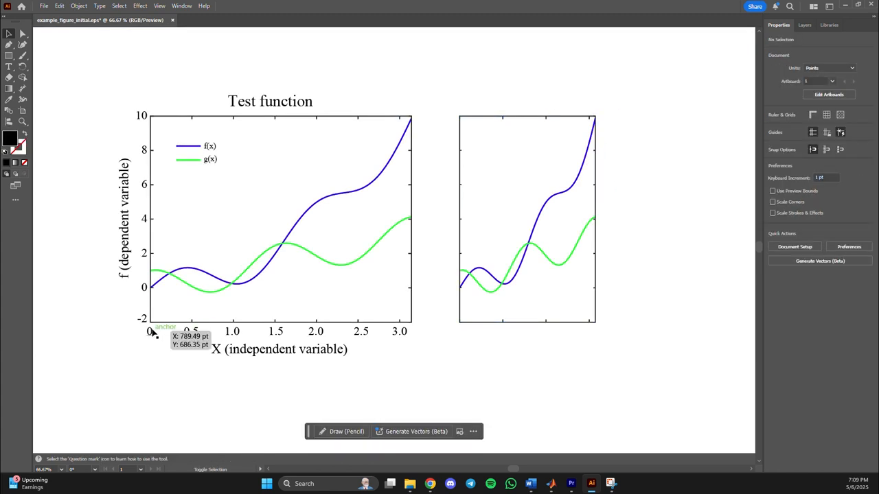
Paste a copy of the original plot's x-axis labels 0, 1.0, 2.0 and 3.0, merging the conflicting K=100 swatch.
left_click(151, 333)
left_click(238, 334, "shift")
left_click(314, 336, "shift")
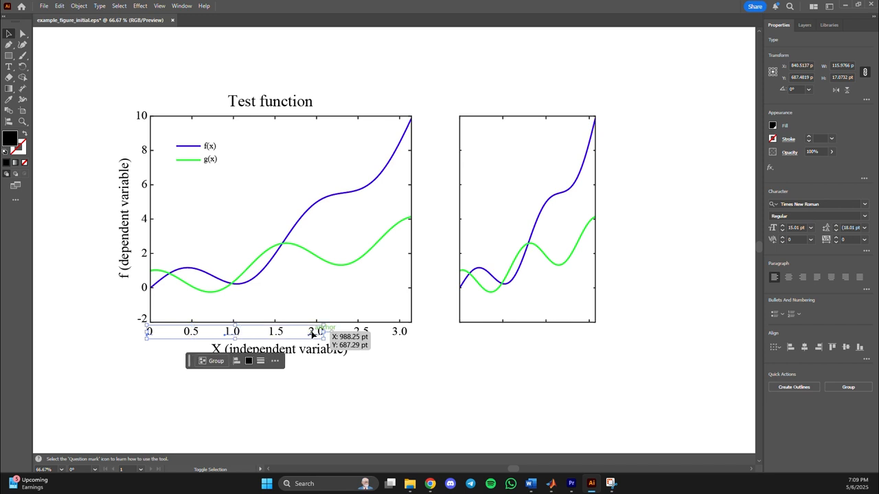
left_click(396, 336, "shift")
key("ctrl+c")
left_click(595, 353)
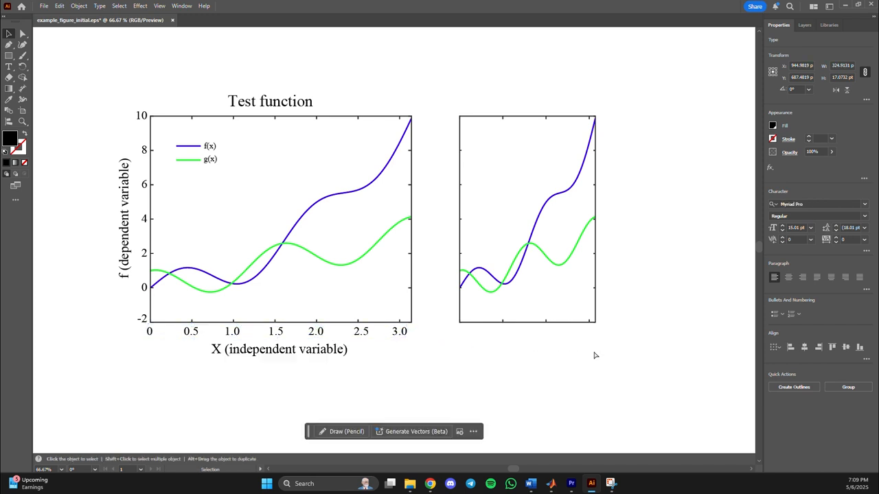
key("ctrl+v")
left_click(493, 273)
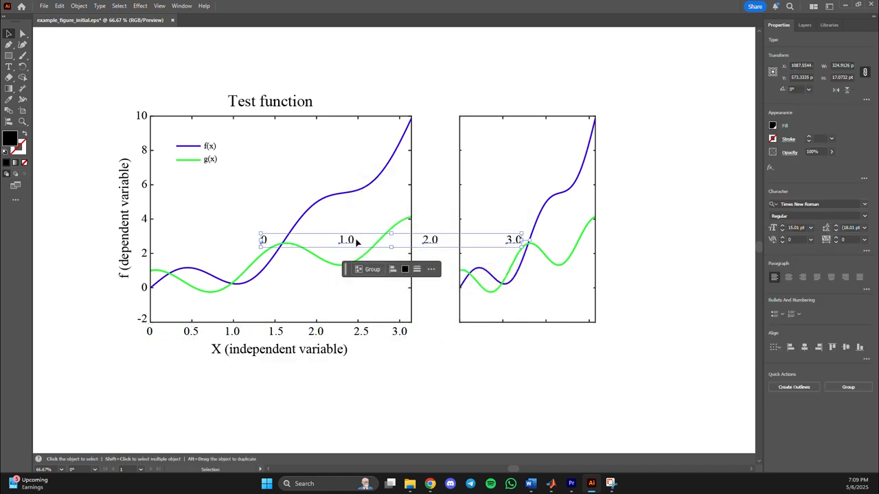
Place the copied labels 0, 1.0, 2.0 and 3.0 under the narrowed plot's tick marks and bottom-align them with the original x-axis labels.
left_click_drag(357, 246, 559, 342)
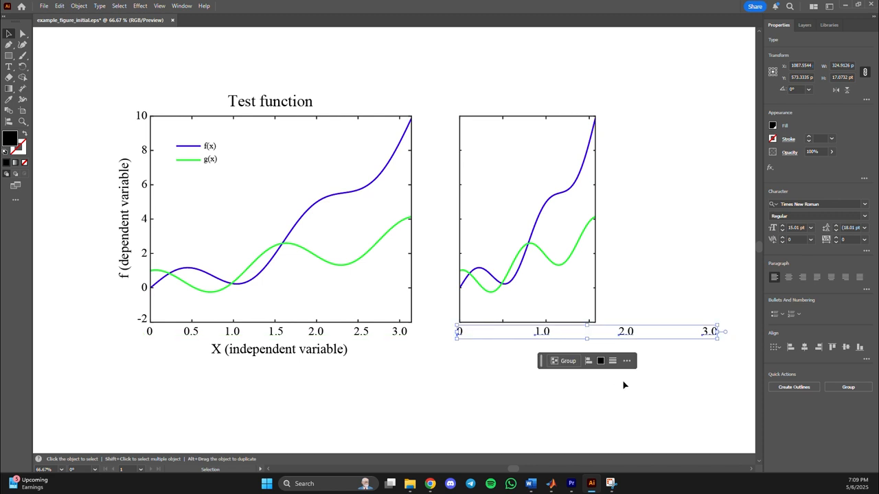
left_click_drag(652, 360, 507, 332)
left_click(621, 332)
left_click_drag(587, 334, 551, 336)
left_click_drag(712, 334, 143, 331)
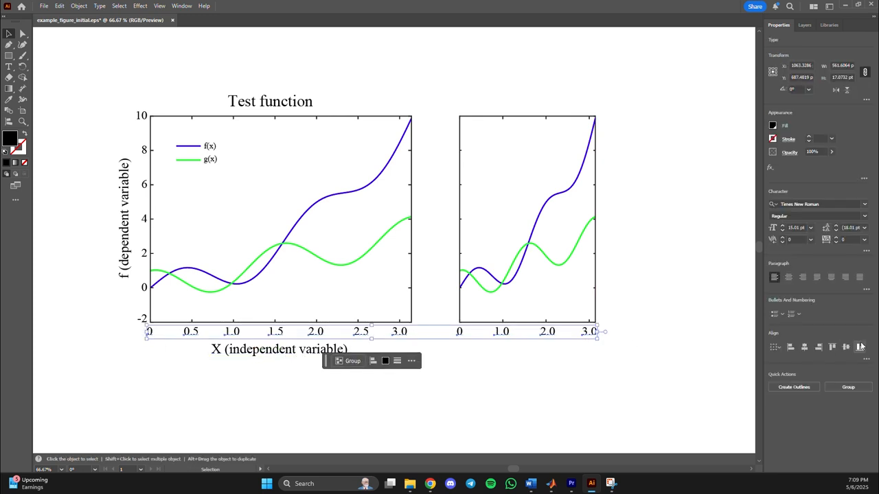
left_click(859, 348)
left_click(609, 356)
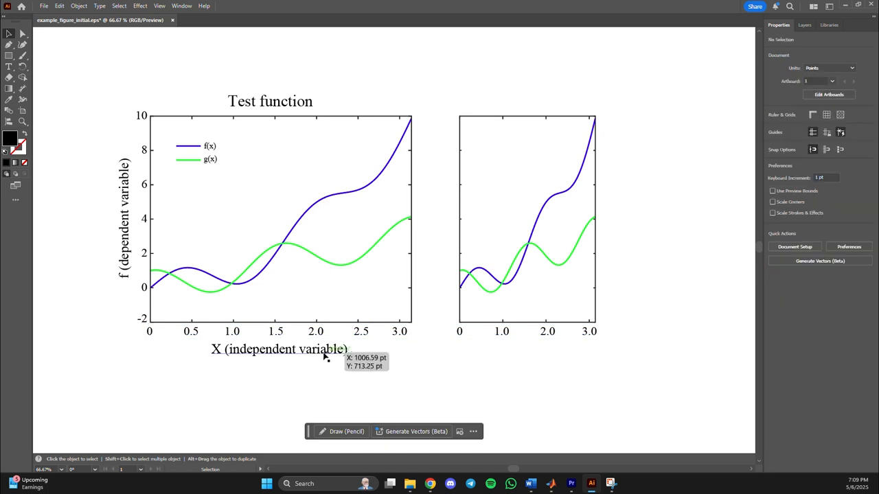
Copy the X (independent variable) title, merging the conflicting swatch, and place the copy below the narrowed plot's tick labels.
left_click(320, 354)
key("ctrl+c")
key("ctrl+v")
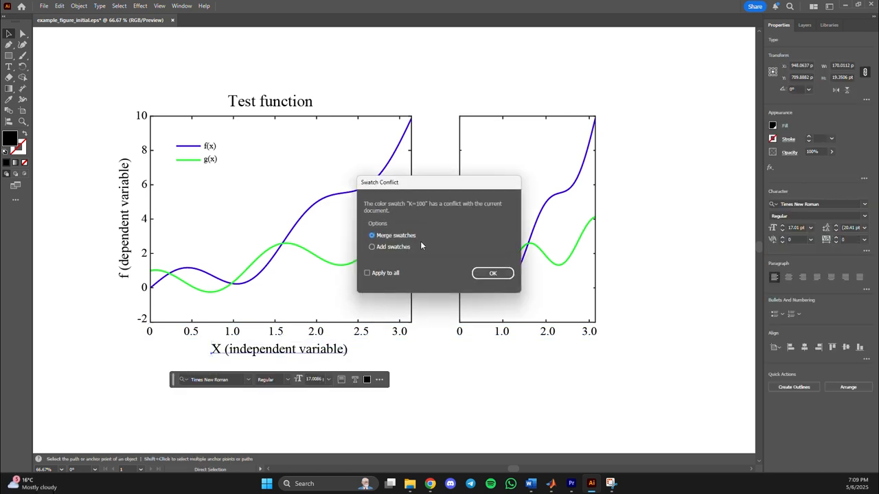
left_click(497, 272)
left_click_drag(328, 245, 494, 349)
Move the narrowed plot with its x-axis labels and title further right, making room for a y-axis title.
left_click(604, 109)
left_click_drag(623, 106, 453, 361)
left_click_drag(495, 318, 539, 319)
Copy the original plot's y-axis tick labels and title, merging swatches, and place them along the narrowed plot's left edge.
left_click(469, 218)
left_click_drag(113, 103, 153, 320)
key("ctrl+c")
key("ctrl+v")
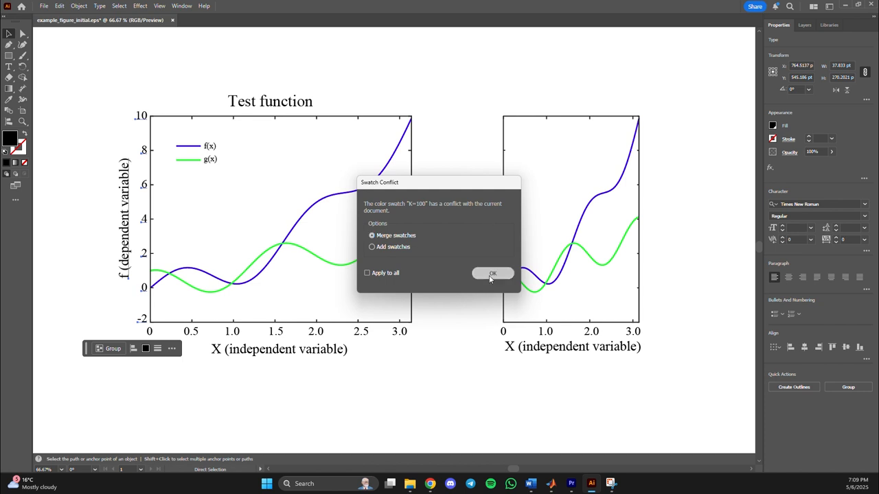
left_click(492, 273)
left_click_drag(385, 200, 478, 181)
Copy the Test function title, merging the conflicting swatch, and centre the copy above the narrowed plot.
left_click(285, 105)
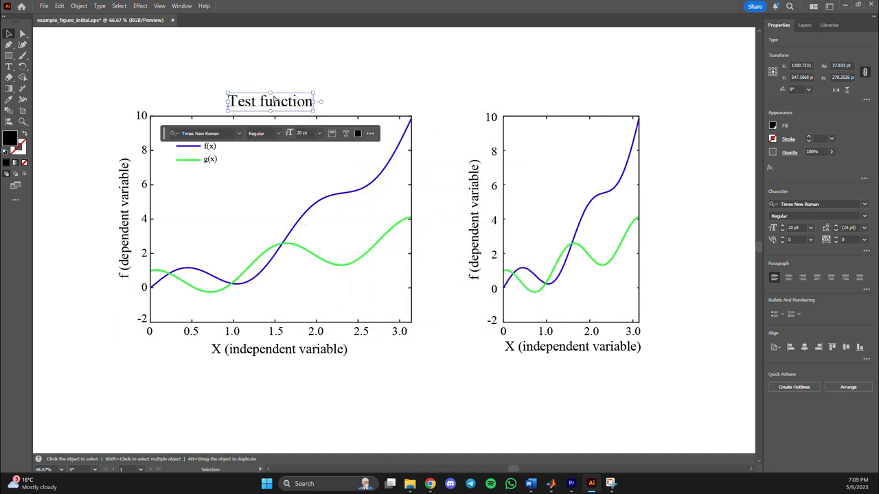
key("ctrl+c")
key("ctrl+v")
left_click(492, 273)
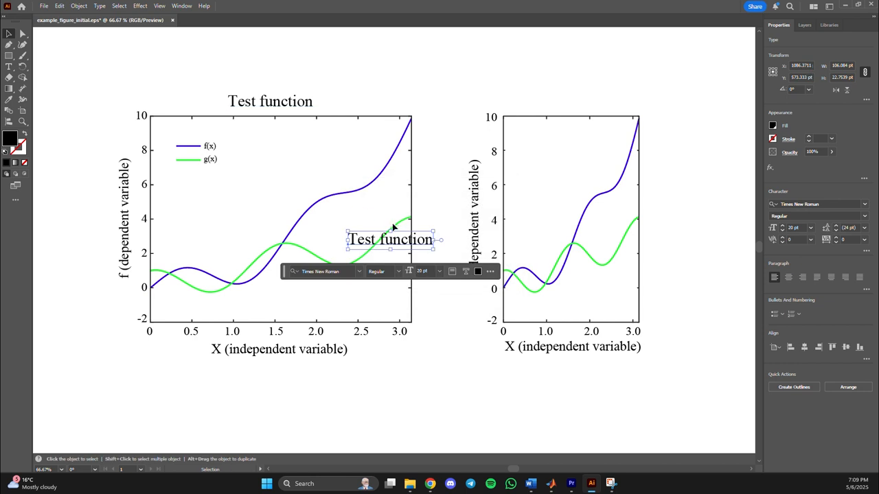
left_click_drag(420, 230, 581, 102)
Copy the f(x) and g(x) legend, merging swatches, and place the copy in the narrowed plot's upper-left area.
left_click_drag(250, 184, 190, 138)
key("ctrl+c")
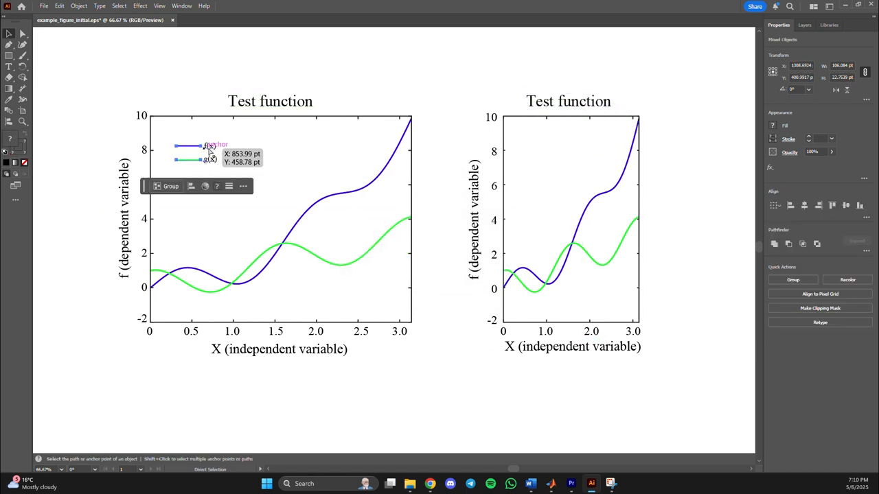
key("ctrl+v")
left_click(493, 273)
left_click_drag(405, 239, 554, 142)
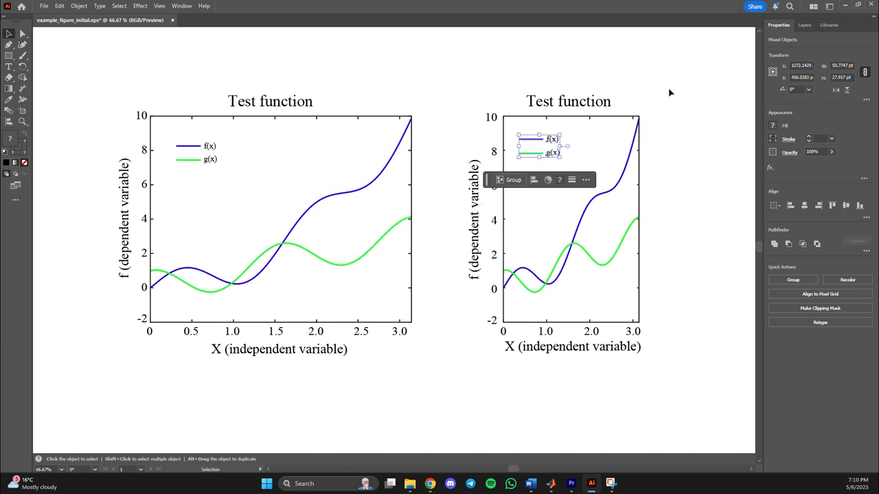
Move the complete narrowed plot with all its labels left, closer to the original plot.
left_click_drag(670, 82, 468, 366)
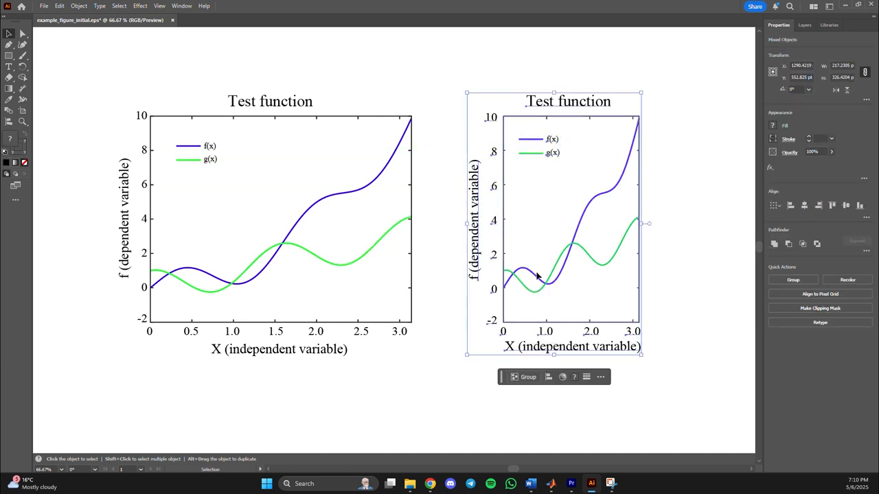
left_click_drag(537, 277, 491, 277)
left_click(638, 229)
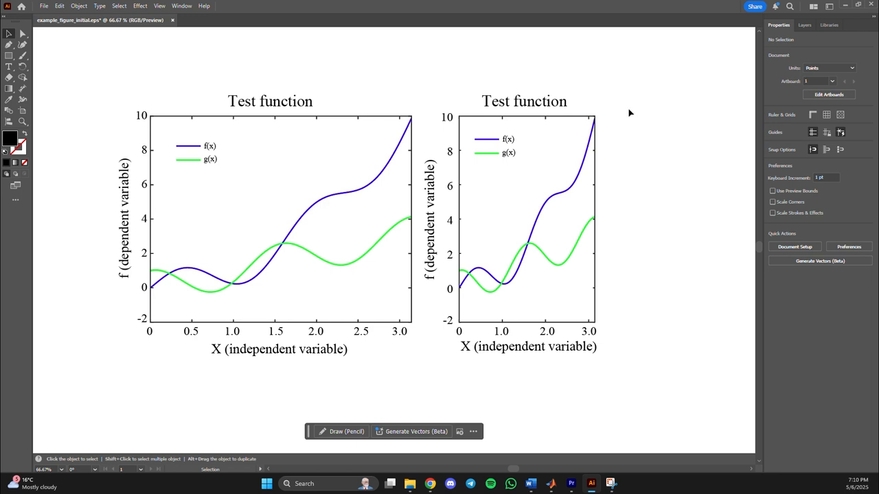
Try moving the original plot's Test function title up and to the right, and undo the move.
left_click_drag(41, 59, 178, 76)
left_click(254, 101)
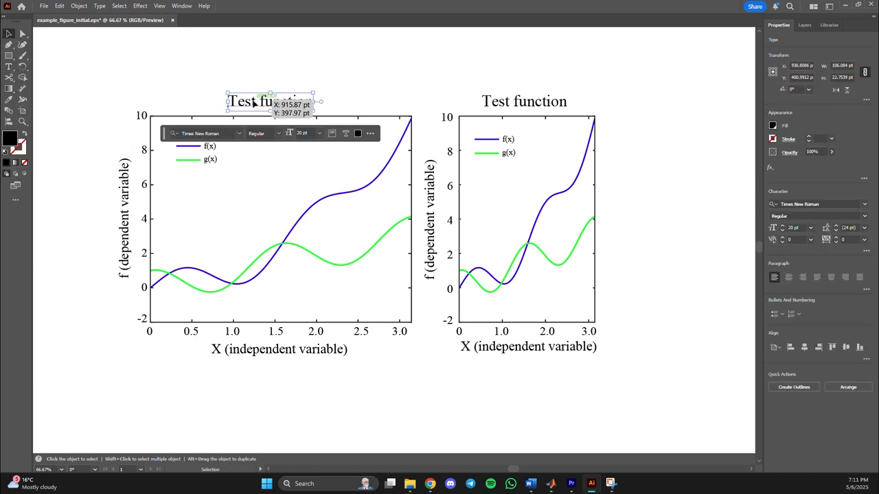
left_click_drag(254, 101, 288, 82)
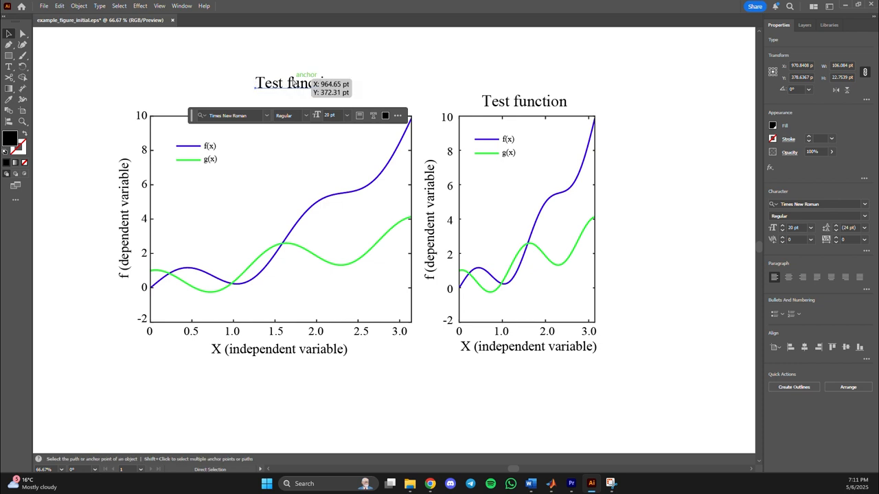
key("ctrl+z")
left_click(288, 80)
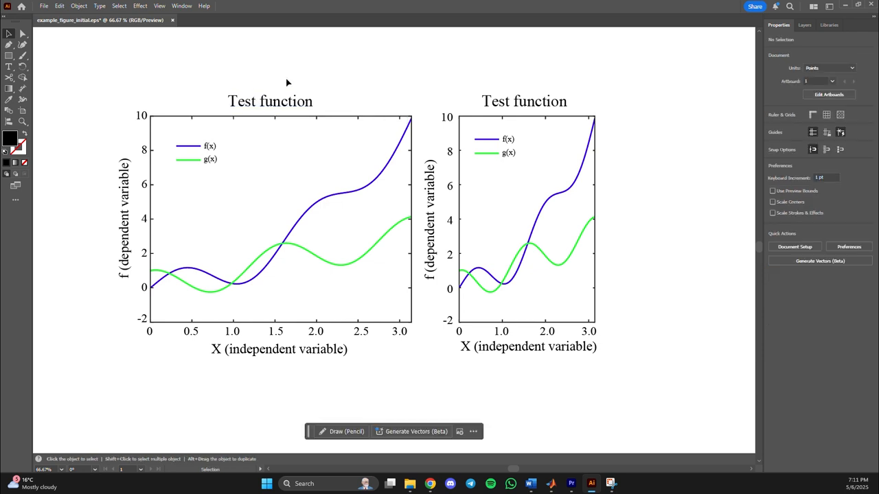
Add a placeholder text object above the original plot's title and delete it again.
key("t")
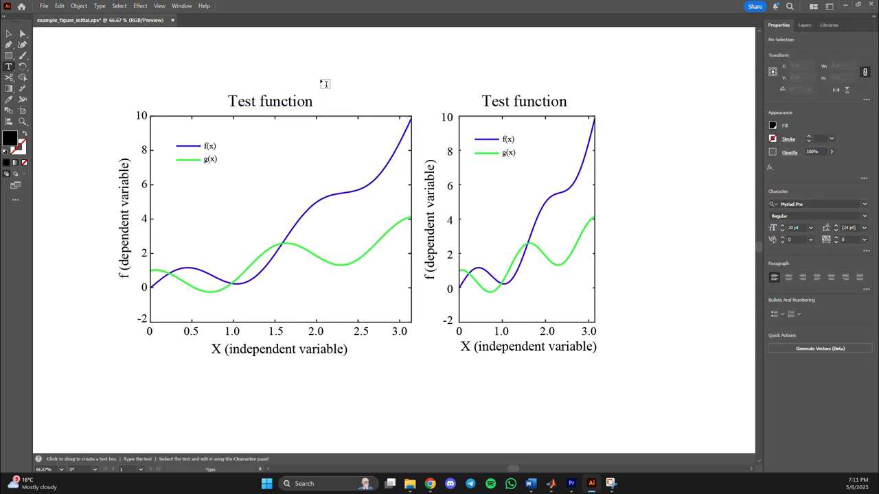
left_click(325, 71)
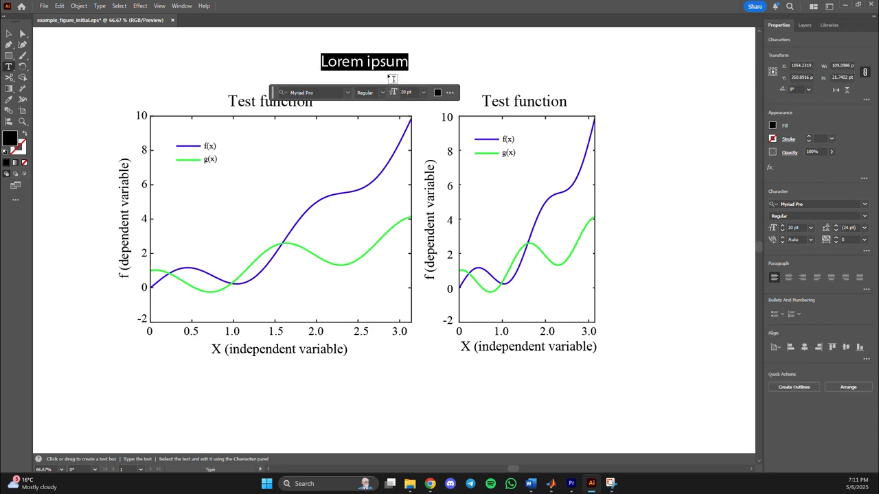
key("ctrl")
key("Escape")
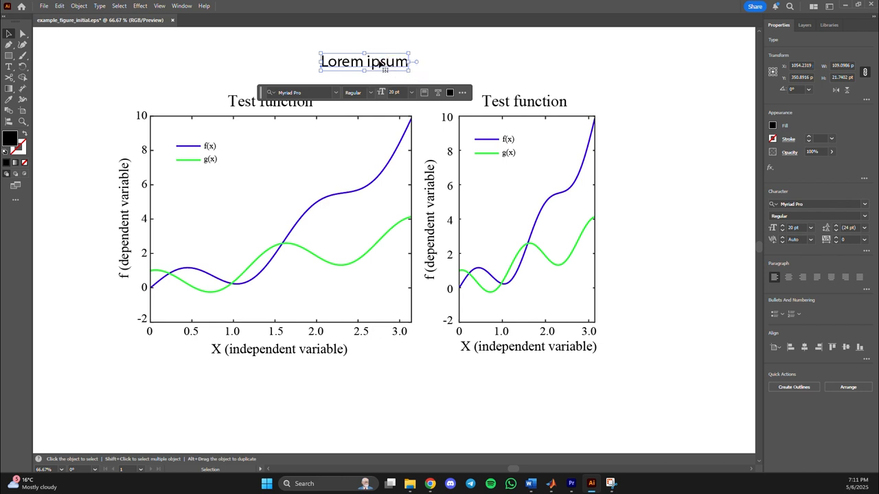
key("Delete")
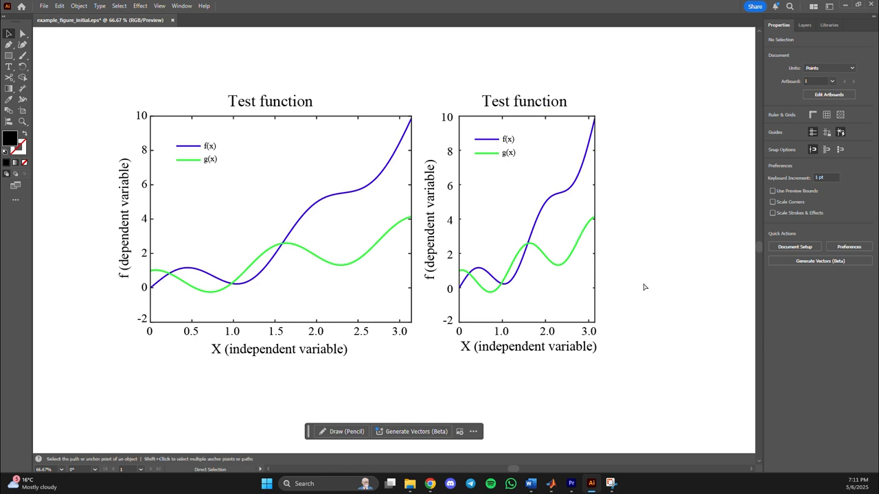
Save the document and export it as example_figure_initial.png at High (300 ppi) resolution with a transparent background.
key("ctrl+s")
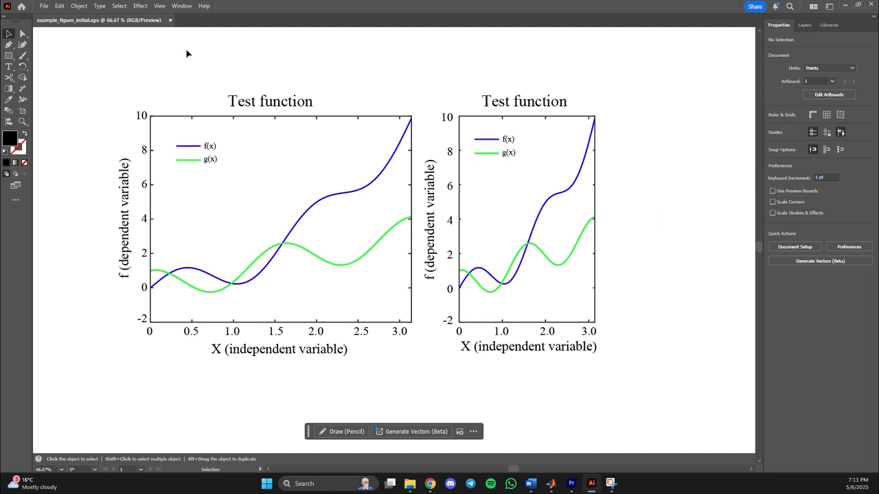
left_click(42, 7)
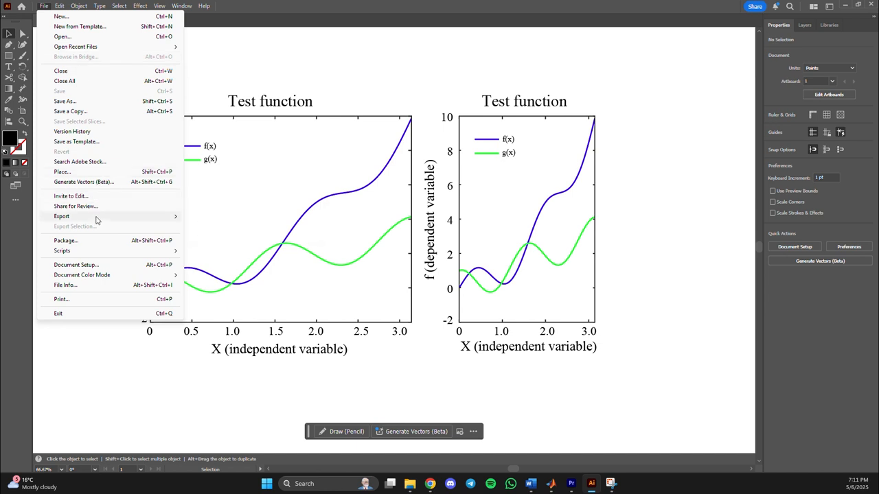
mouse_move(97, 219)
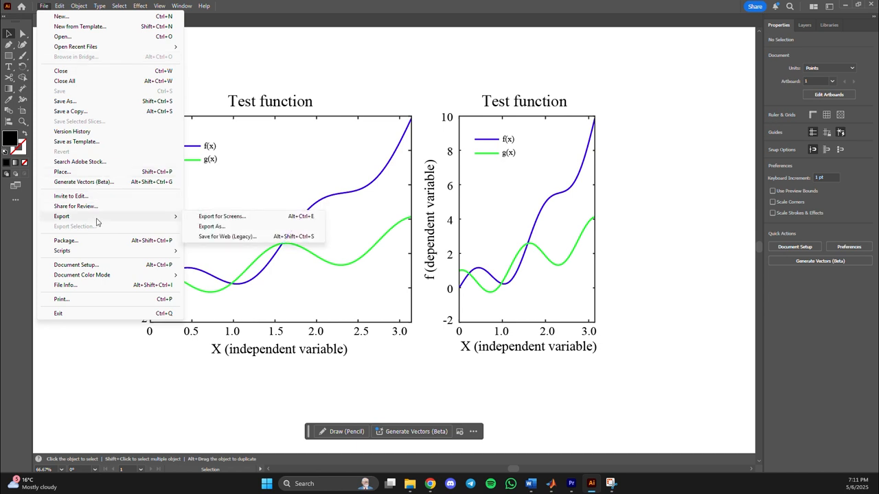
left_click(247, 228)
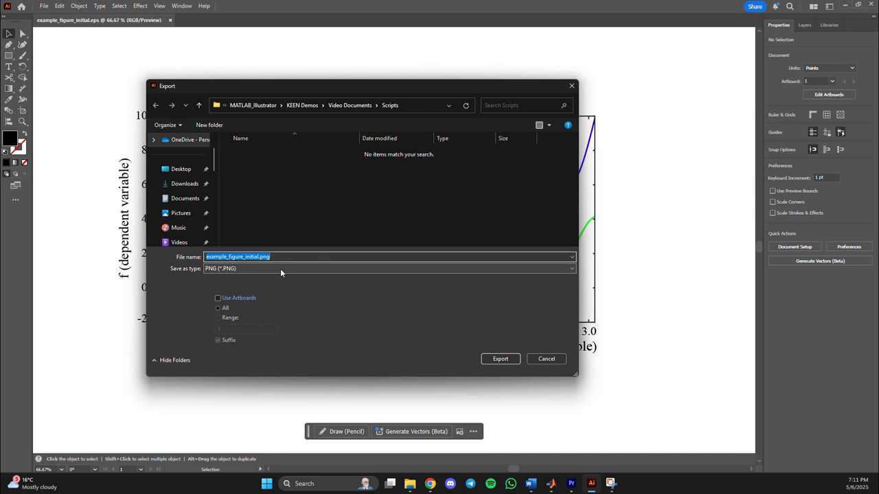
left_click(280, 268)
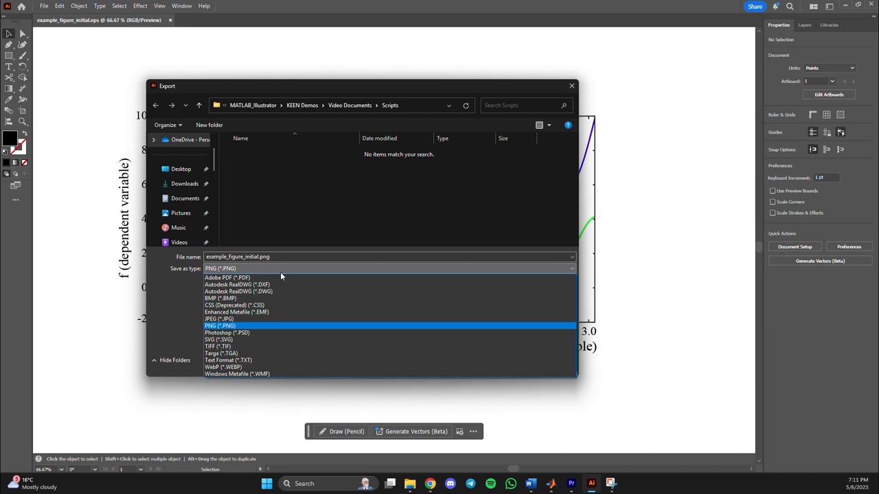
left_click(276, 267)
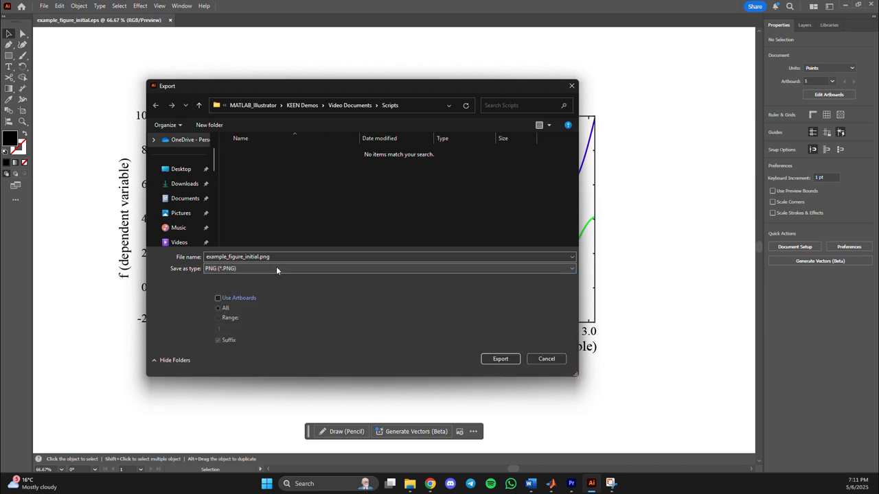
left_click(507, 361)
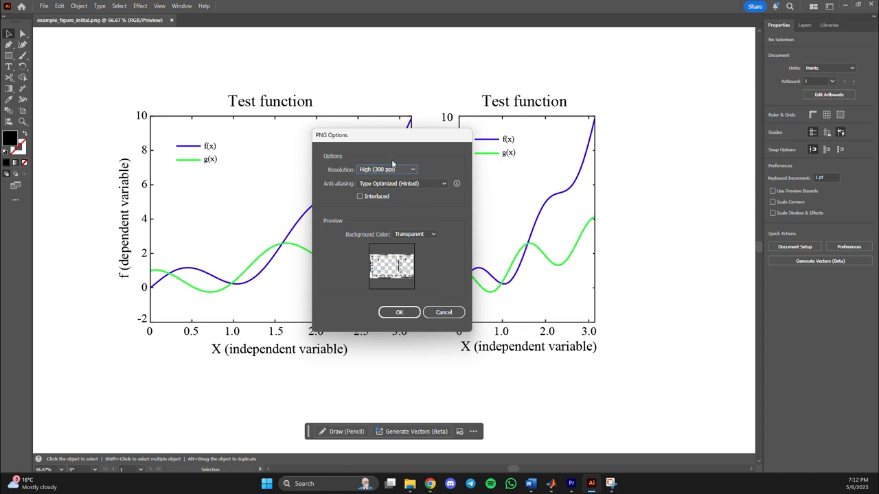
left_click(407, 317)
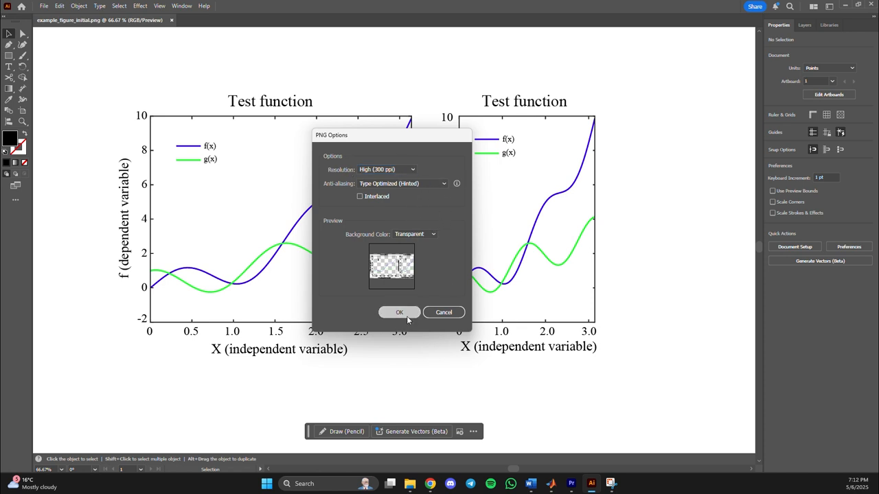